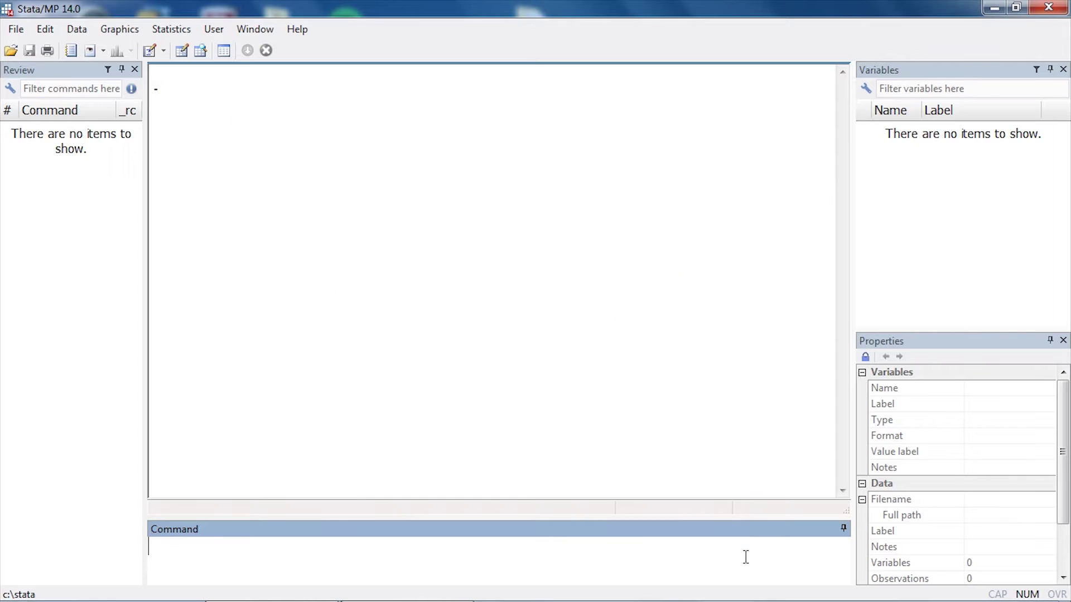
# - Load the masc1 example dataset with webuse masc1
pyautogui.write('webuse masc')
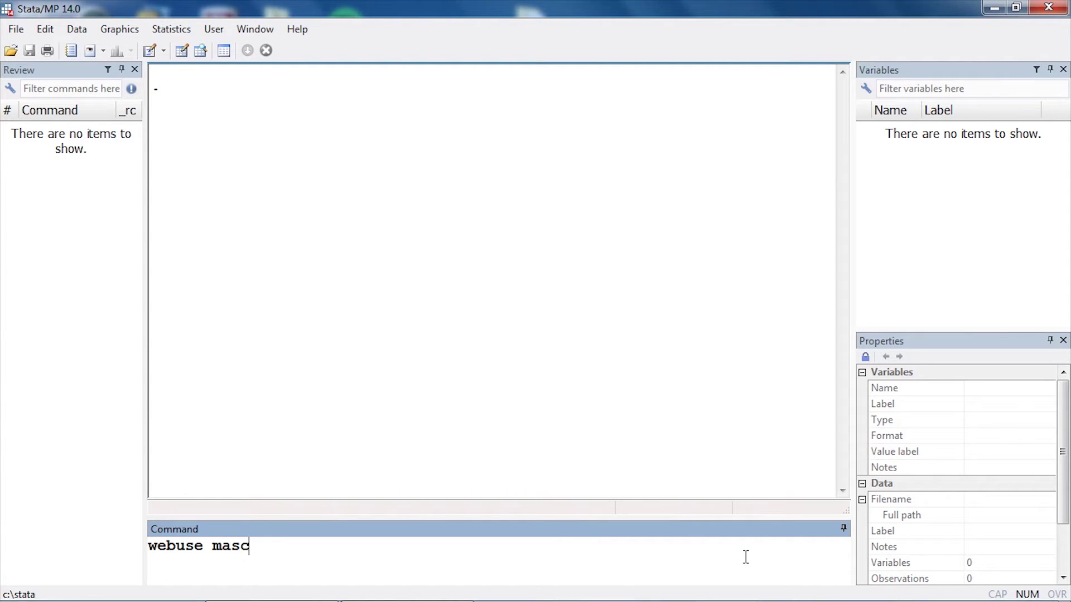
pyautogui.write('1')
pyautogui.press('Return')
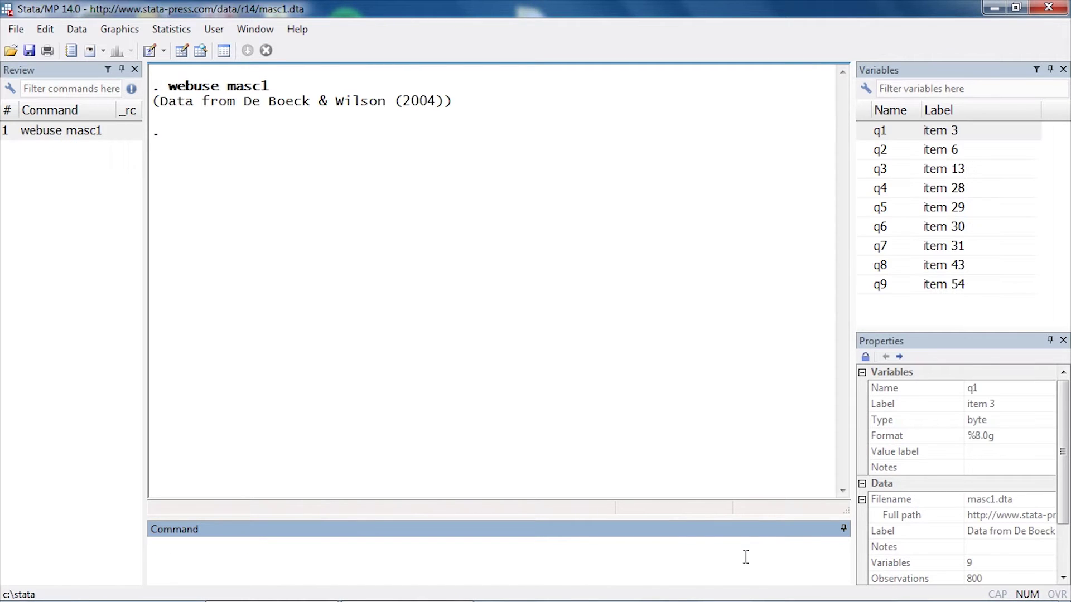
# - Describe the dataset and tabulate q1, showing 298 zeros and 502 ones
pyautogui.write('describe')
pyautogui.press('Return')
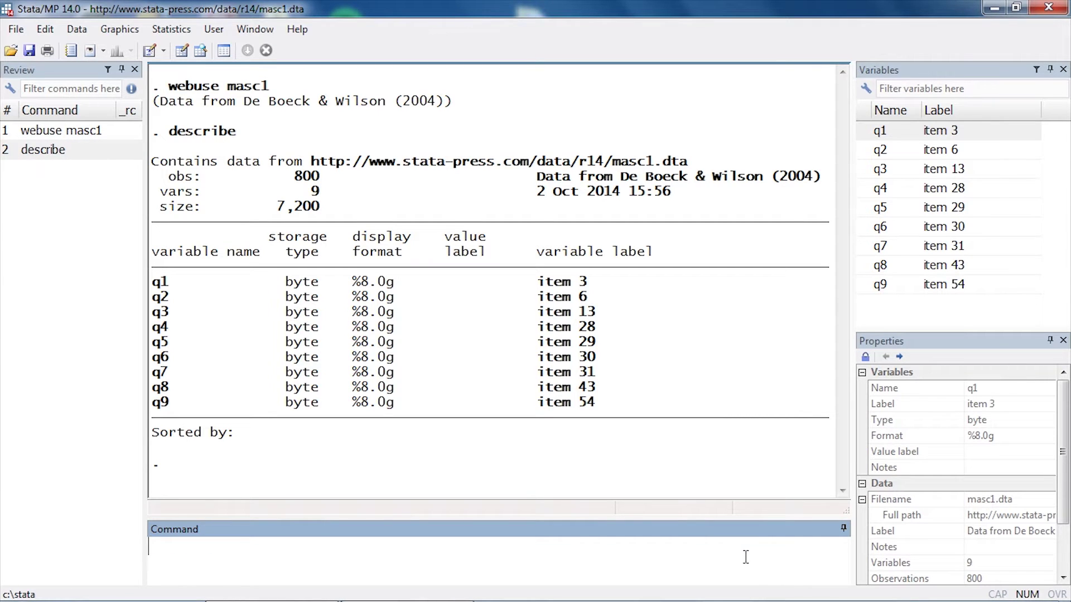
pyautogui.write('tabulate q1')
pyautogui.press('Return')
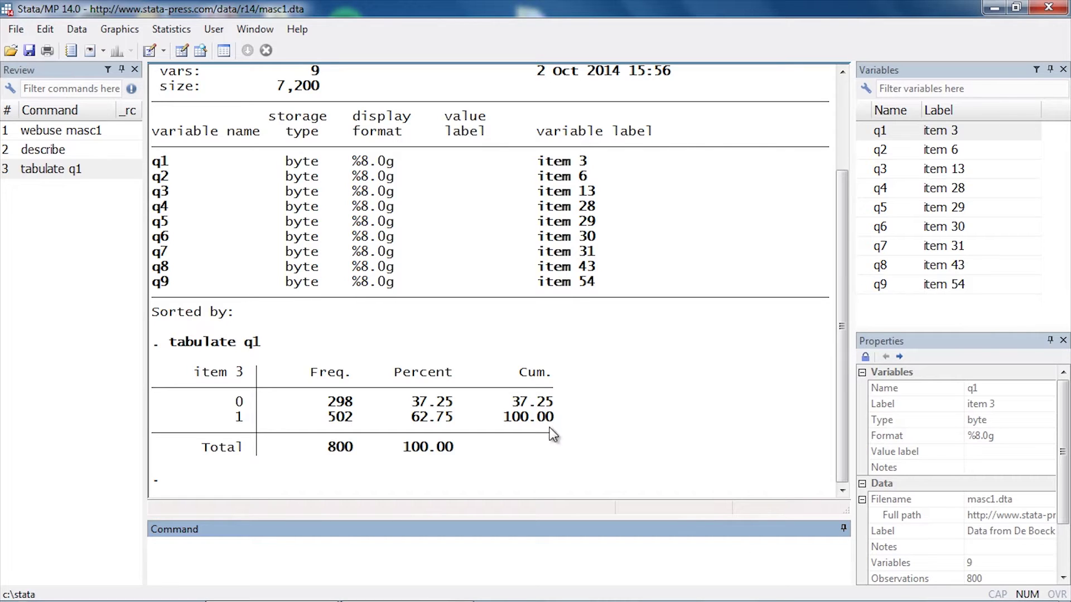
# - Open the Item response theory (IRT) models dialog from Statistics and move it to the upper right
pyautogui.click(159, 32)
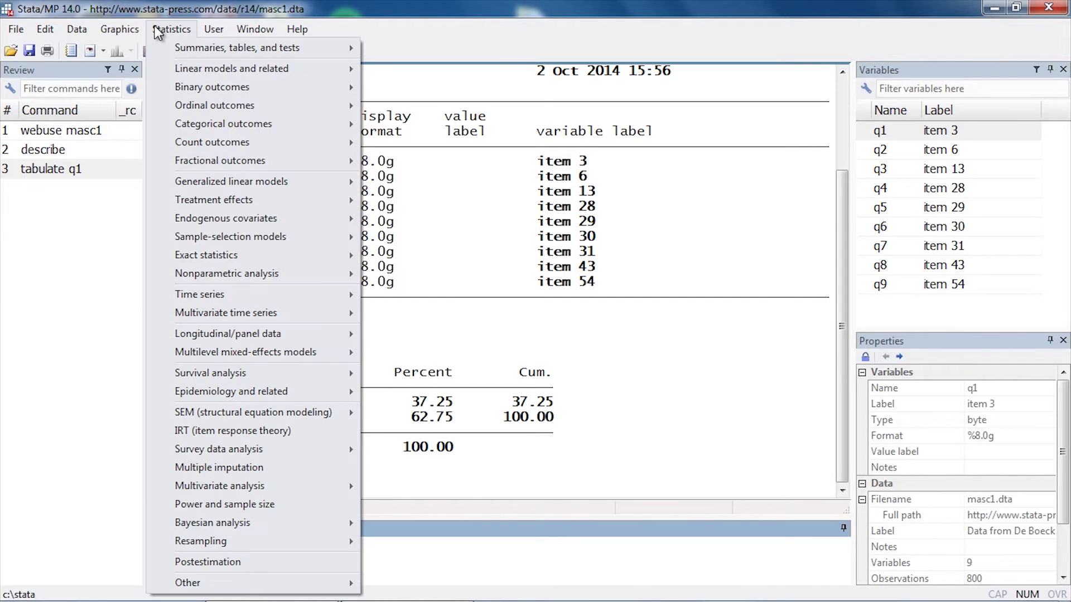
pyautogui.click(160, 431)
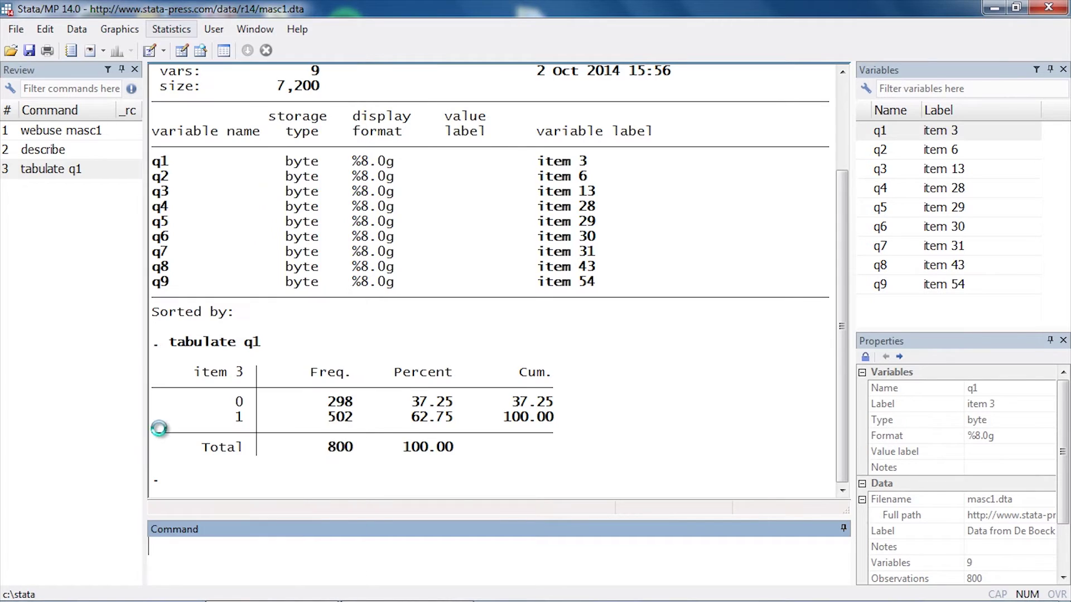
pyautogui.moveTo(472, 69); pyautogui.dragTo(667, 12)
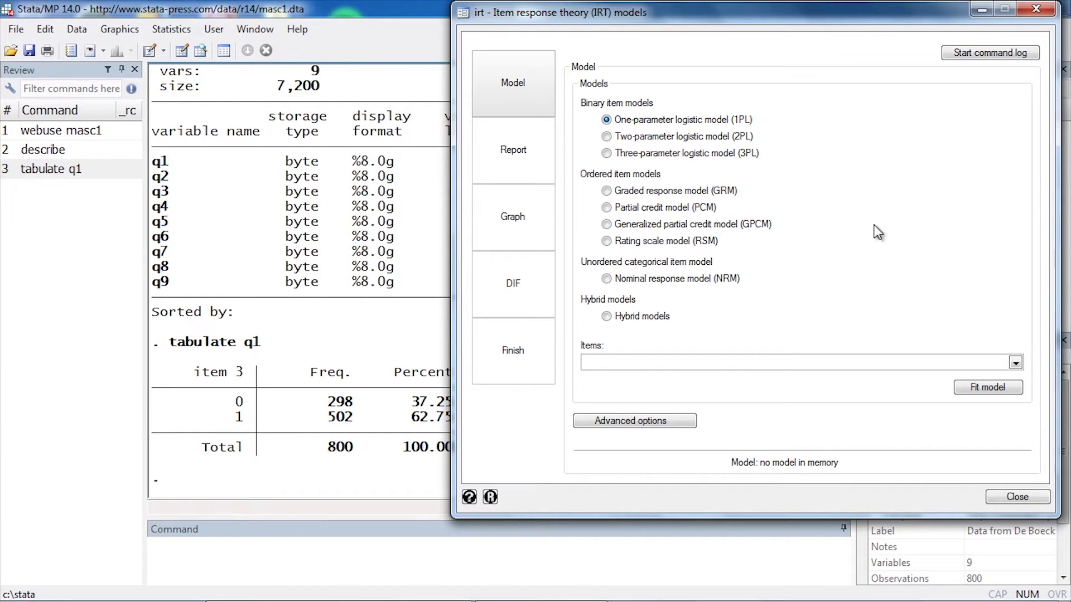
# - Add the nine items q1, q2, q3, q4, q5, q6, q7, q8 and q9 to the IRT model
pyautogui.click(1015, 364)
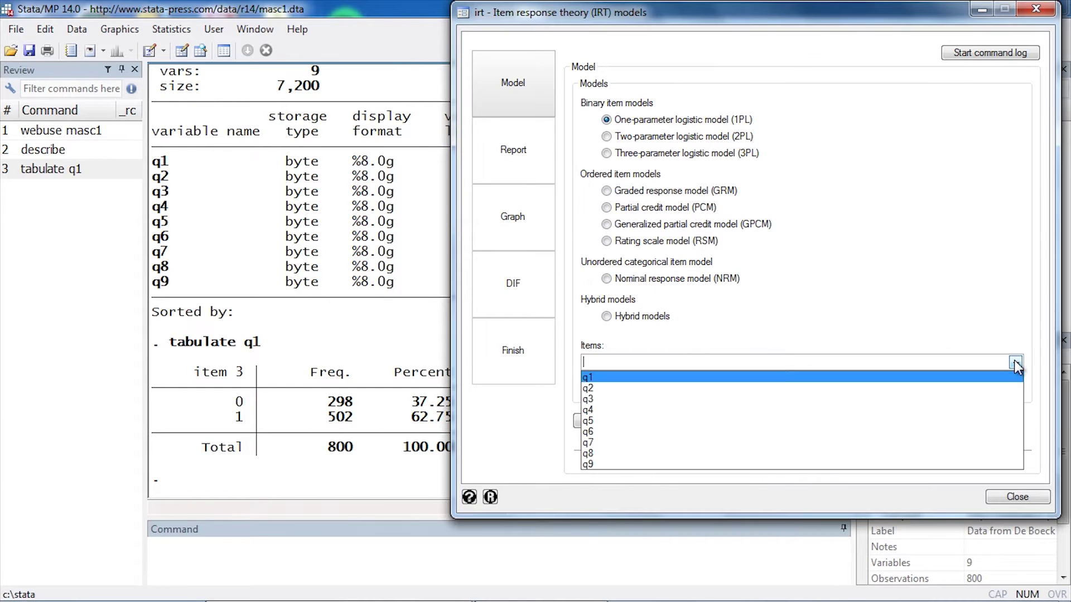
pyautogui.click(645, 378)
pyautogui.click(630, 388)
pyautogui.click(628, 400)
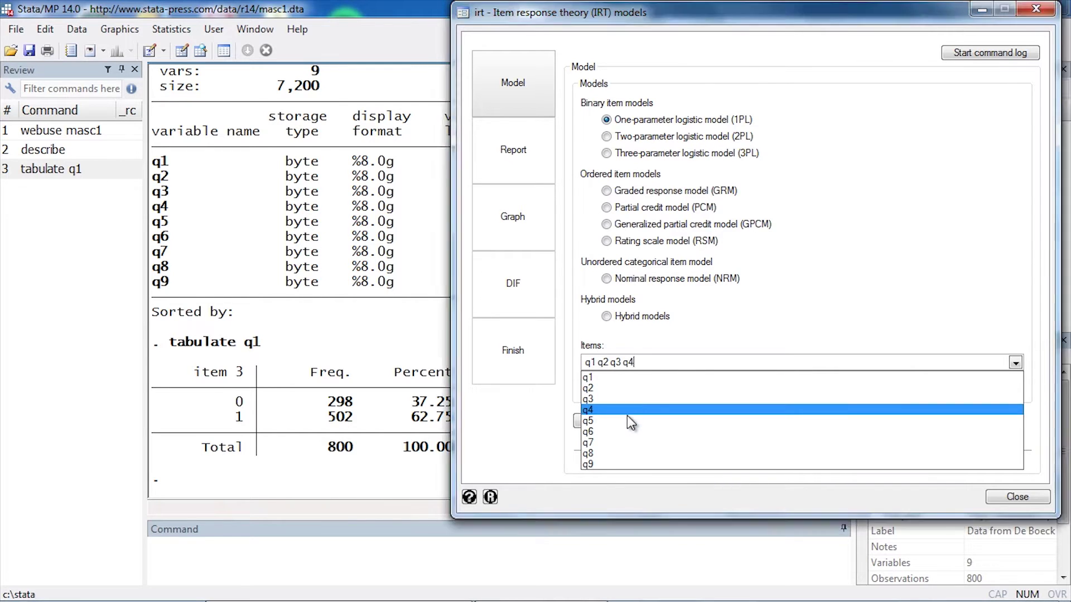
pyautogui.click(628, 410)
pyautogui.click(627, 421)
pyautogui.click(623, 432)
pyautogui.click(618, 443)
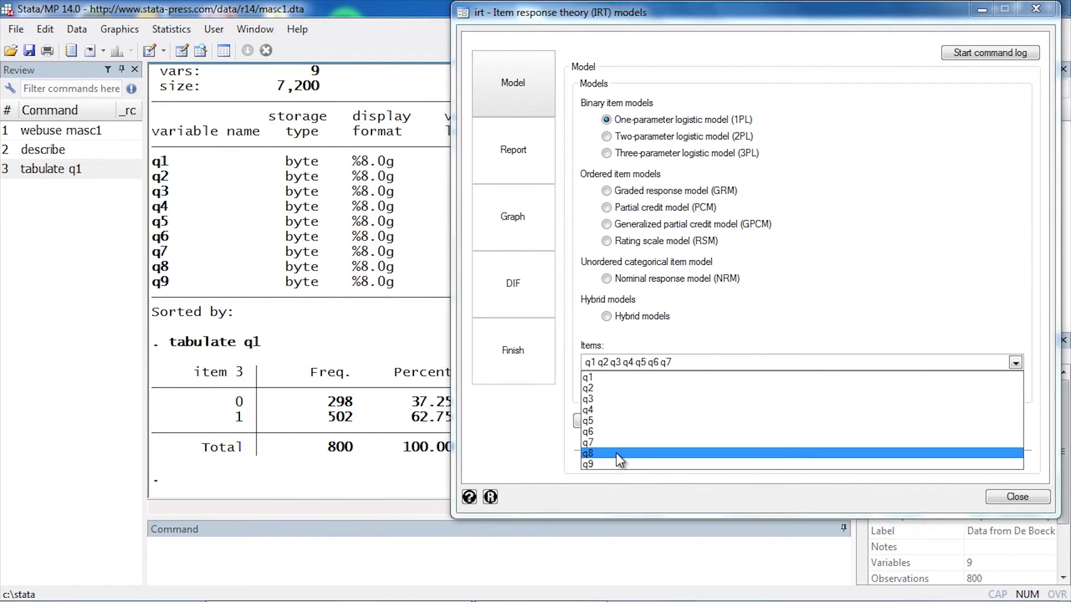
pyautogui.click(616, 454)
pyautogui.click(614, 465)
pyautogui.click(731, 362)
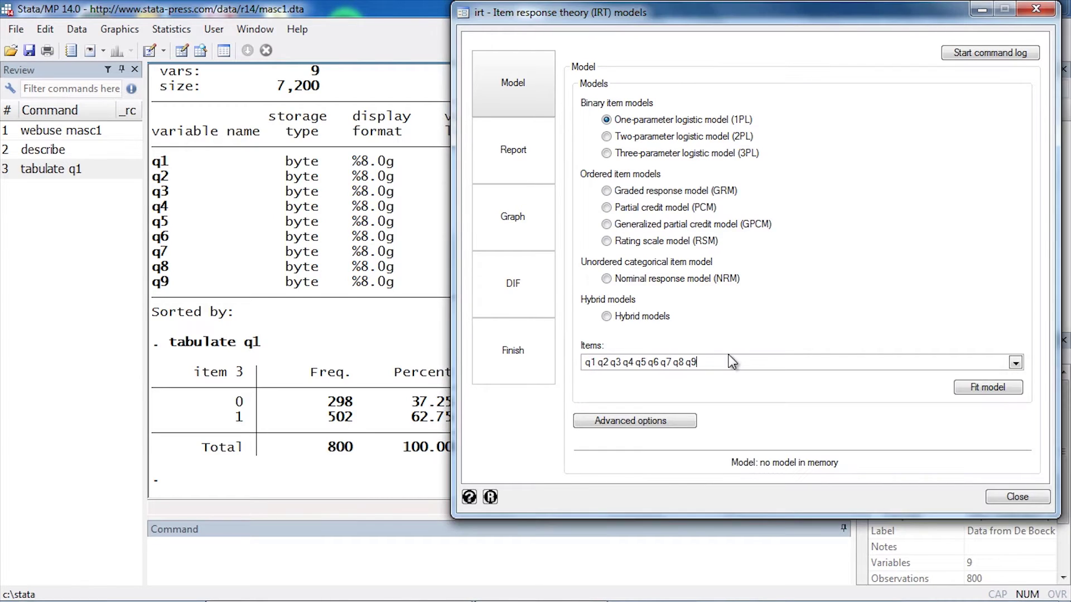
# - Fit the 1PL model on q1–q9 and view its converged estimates in the main window
pyautogui.click(971, 386)
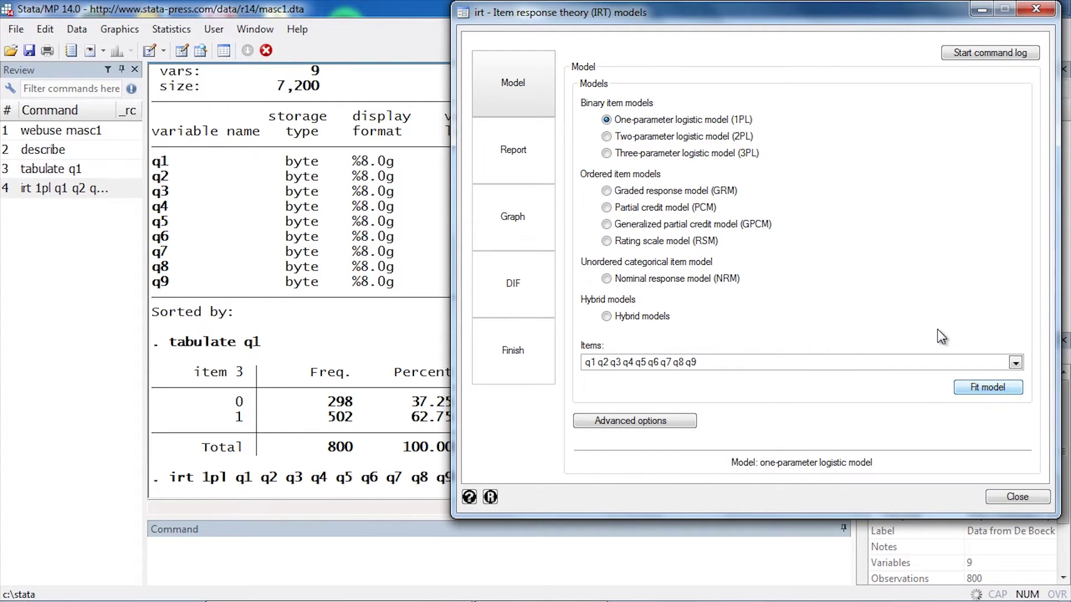
pyautogui.click(432, 558)
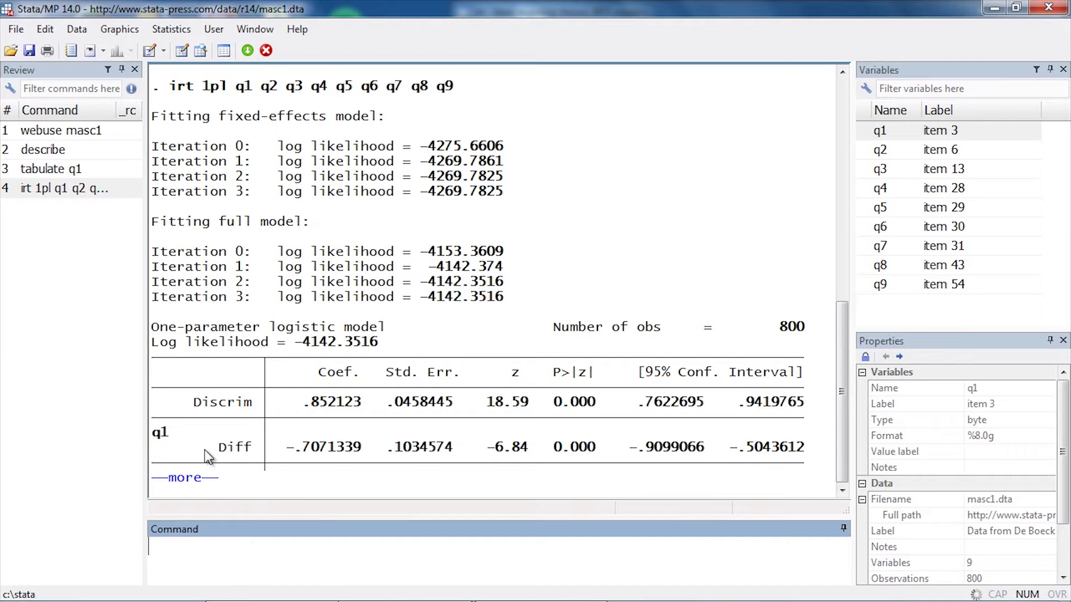
pyautogui.click(179, 480)
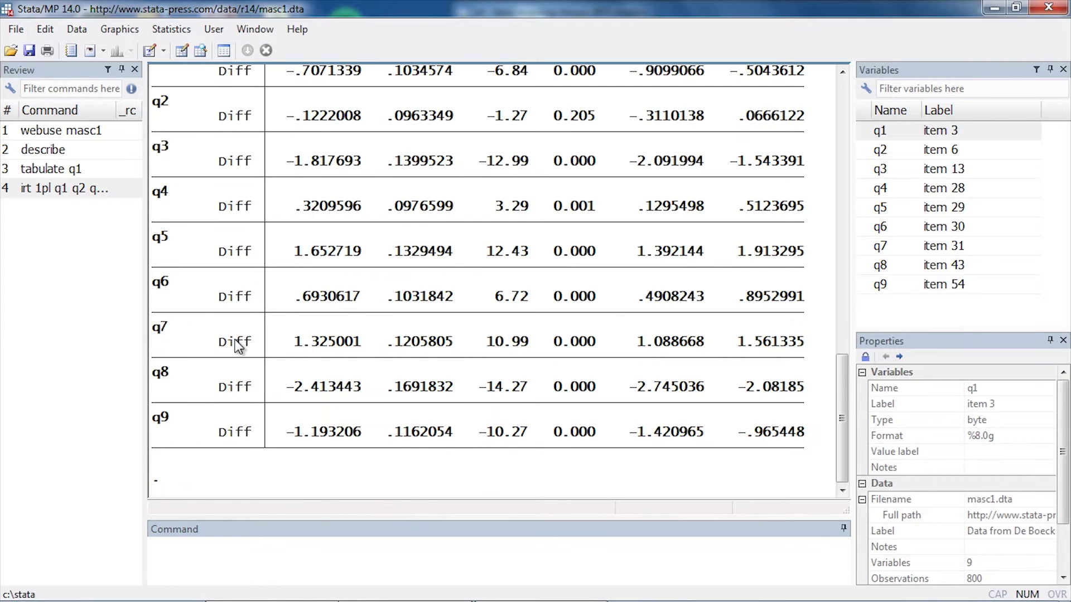
pyautogui.scroll(3, 209, 362)
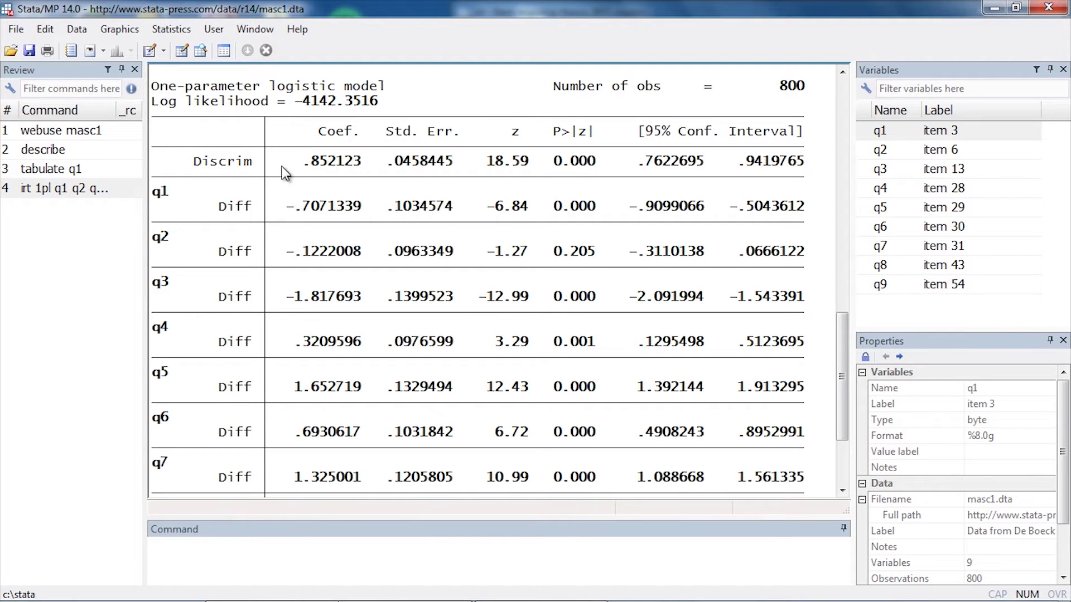
pyautogui.moveTo(295, 166); pyautogui.dragTo(372, 171)
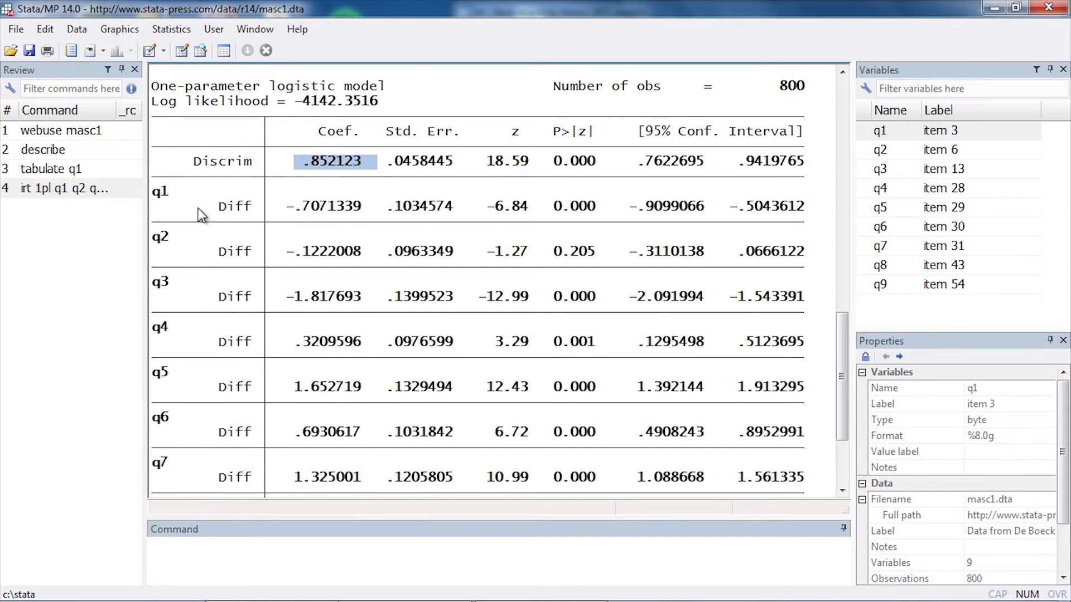
pyautogui.scroll(-1, 250, 214)
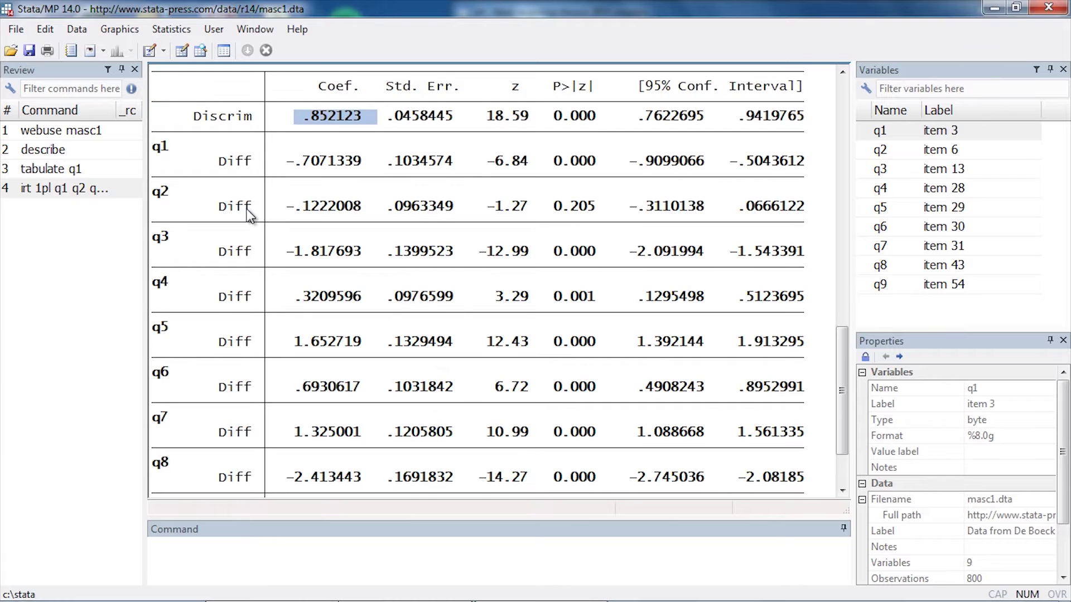
pyautogui.scroll(-1, 250, 215)
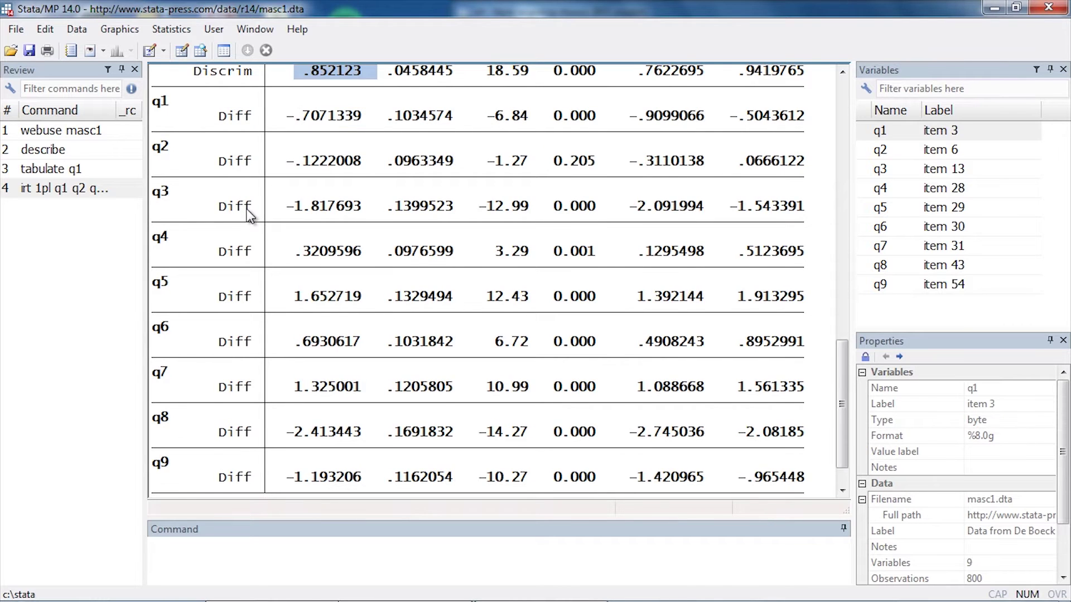
pyautogui.scroll(-1, 250, 215)
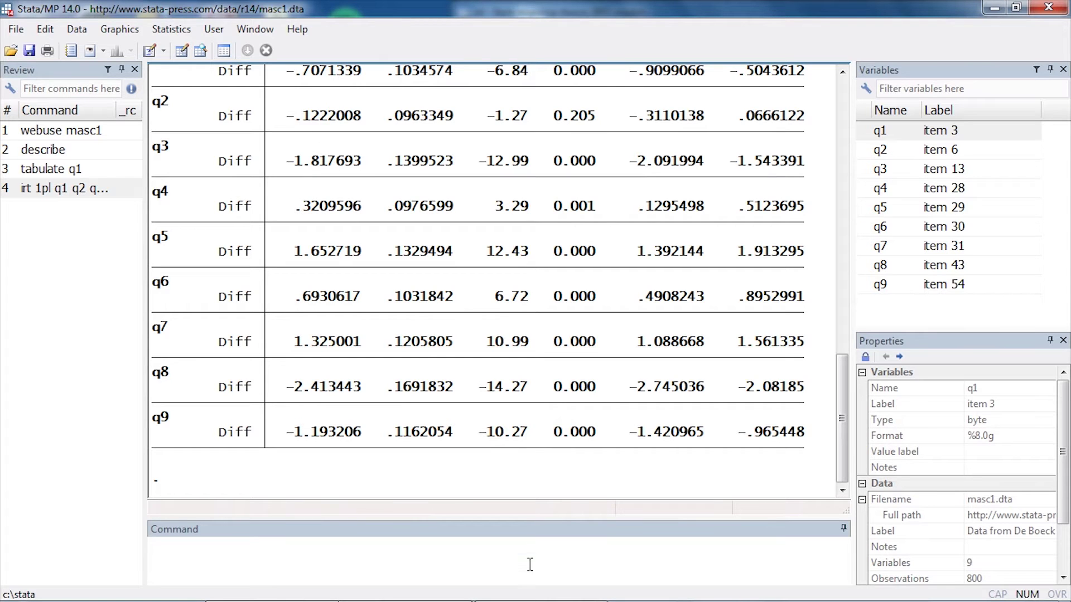
# - Set the IRT report to sort by parameter b and group estimates into parameter classes
pyautogui.click(424, 596)
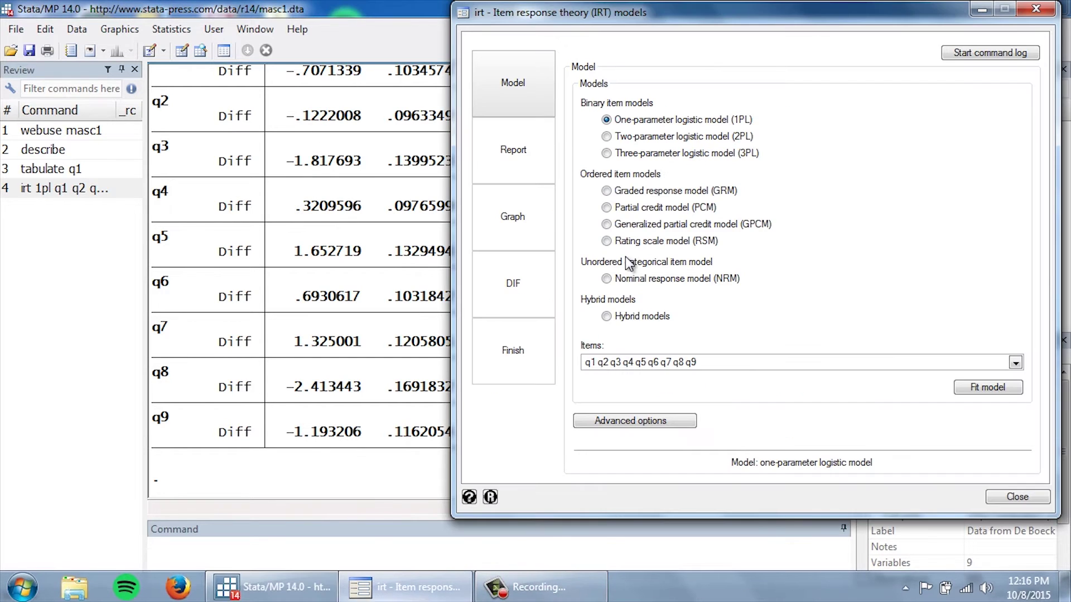
pyautogui.click(523, 146)
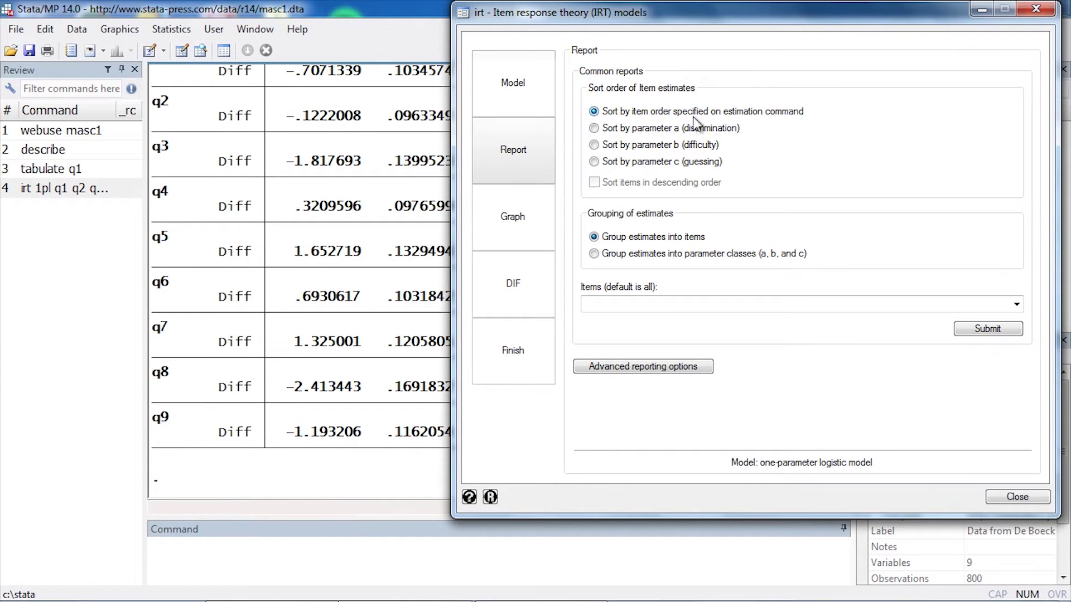
pyautogui.click(594, 146)
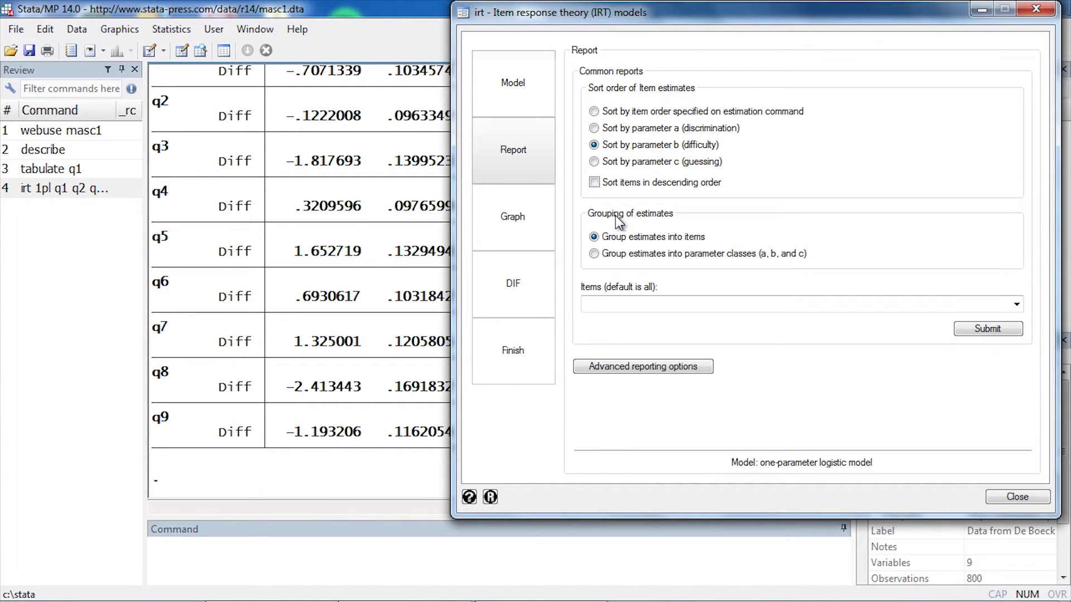
pyautogui.click(592, 254)
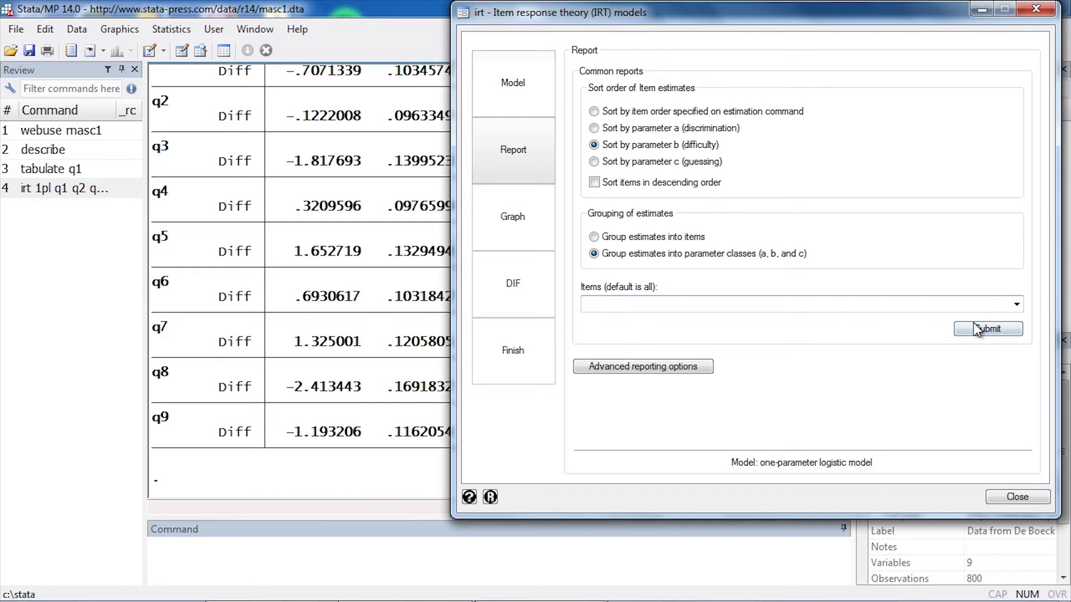
pyautogui.click(983, 334)
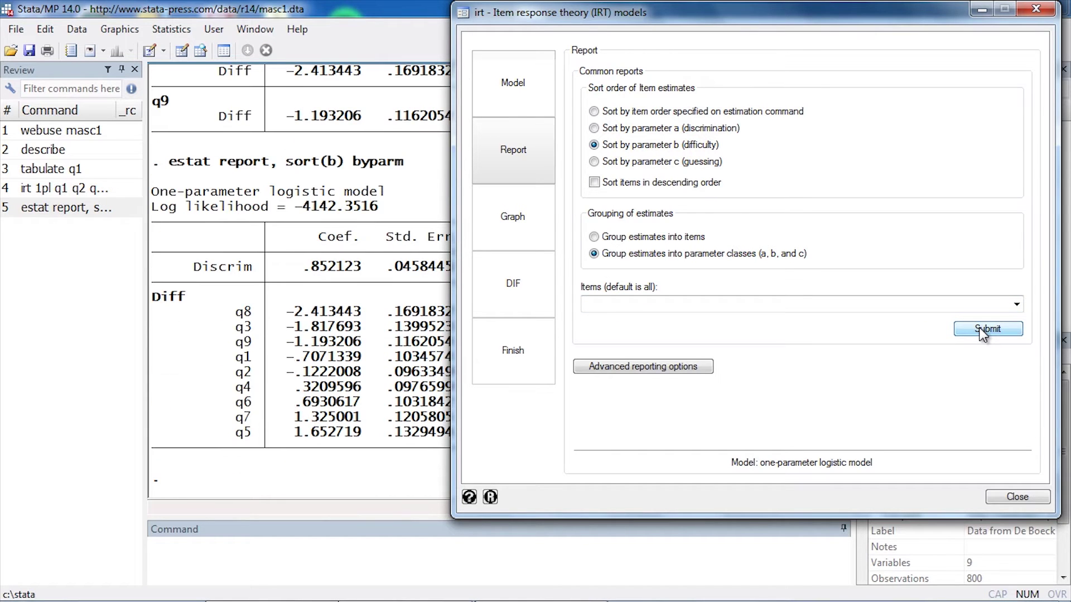
pyautogui.click(402, 278)
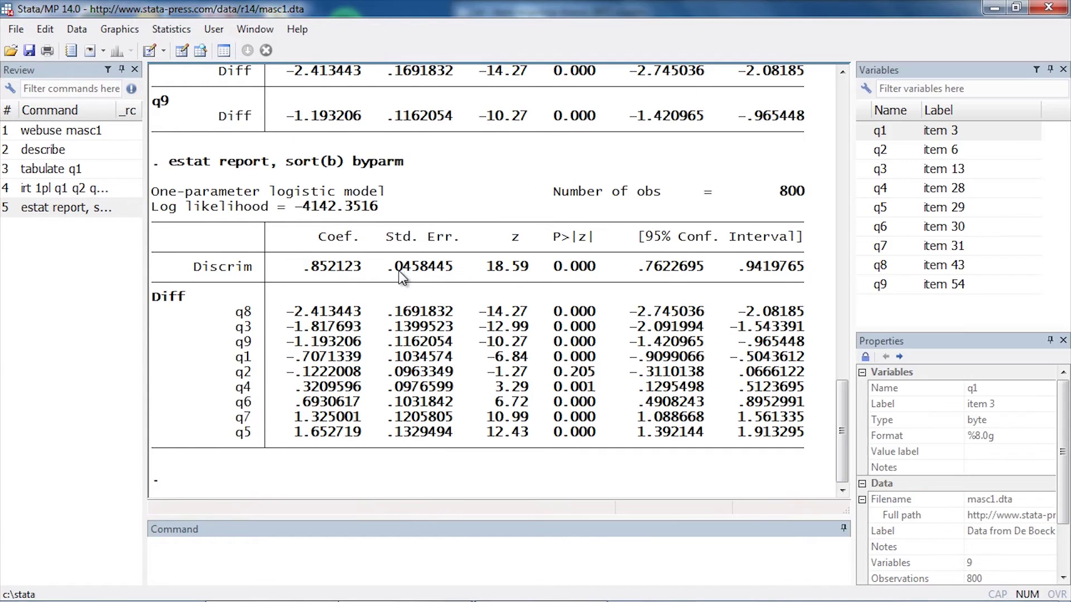
pyautogui.doubleClick(180, 162)
pyautogui.moveTo(242, 166); pyautogui.dragTo(400, 165)
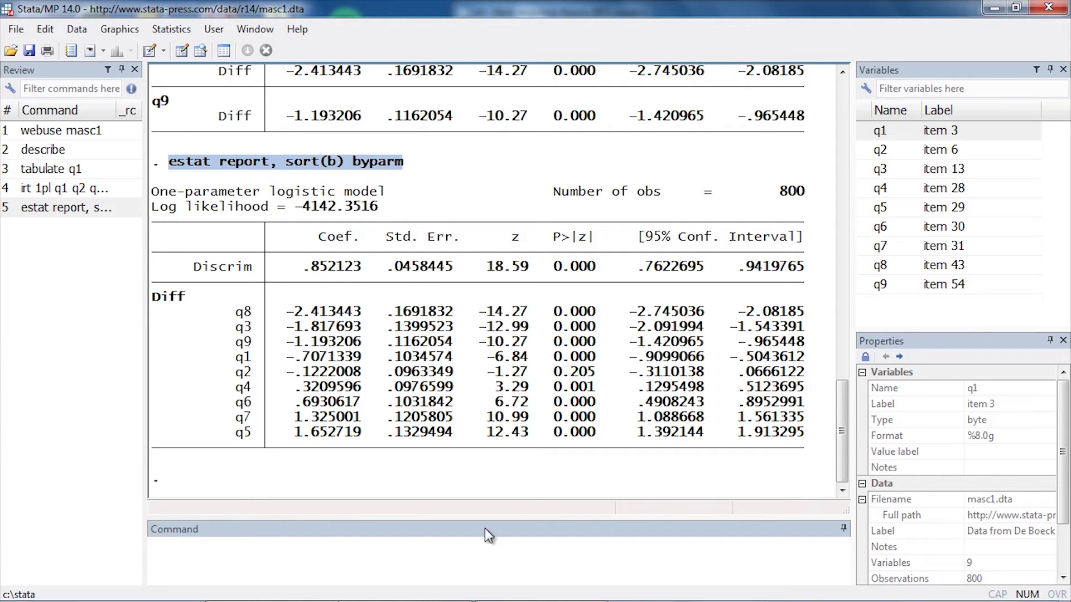
# - Graph the item characteristic curves for all items q1–q9 and shift the graph window left
pyautogui.click(429, 594)
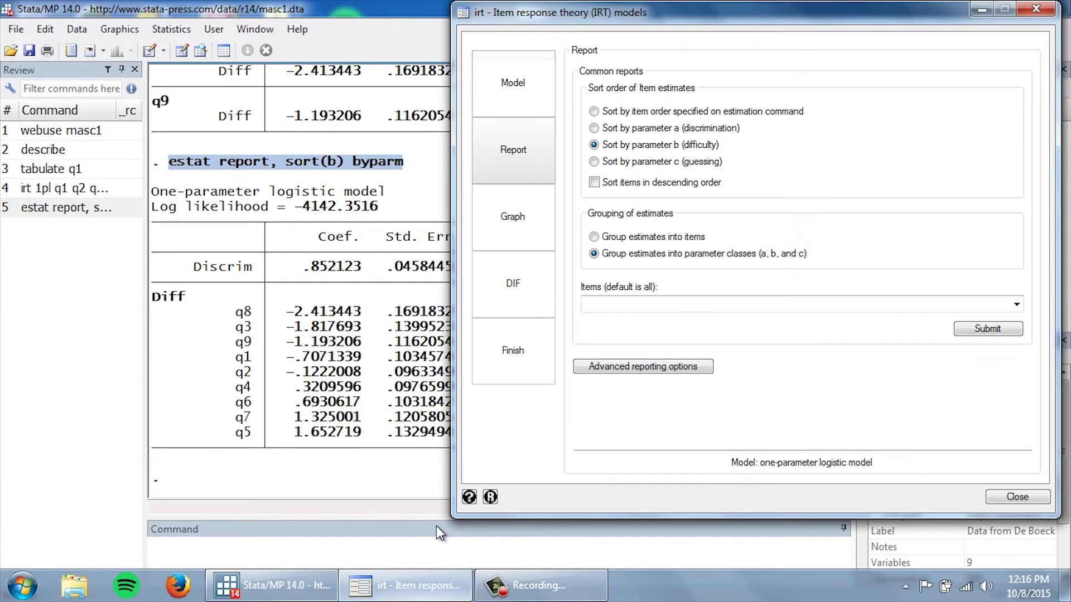
pyautogui.click(512, 223)
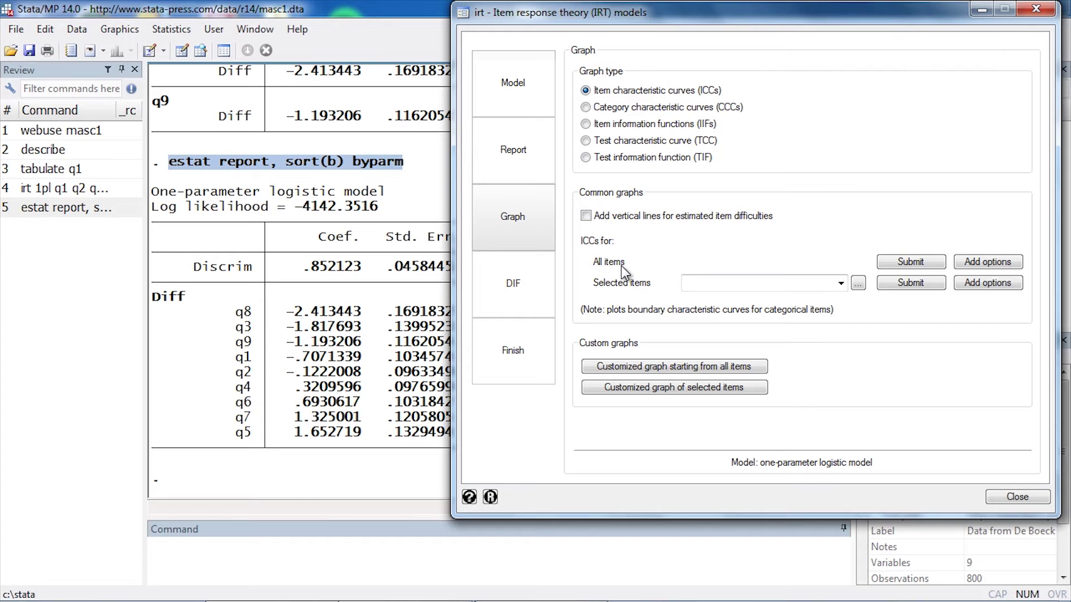
pyautogui.click(904, 266)
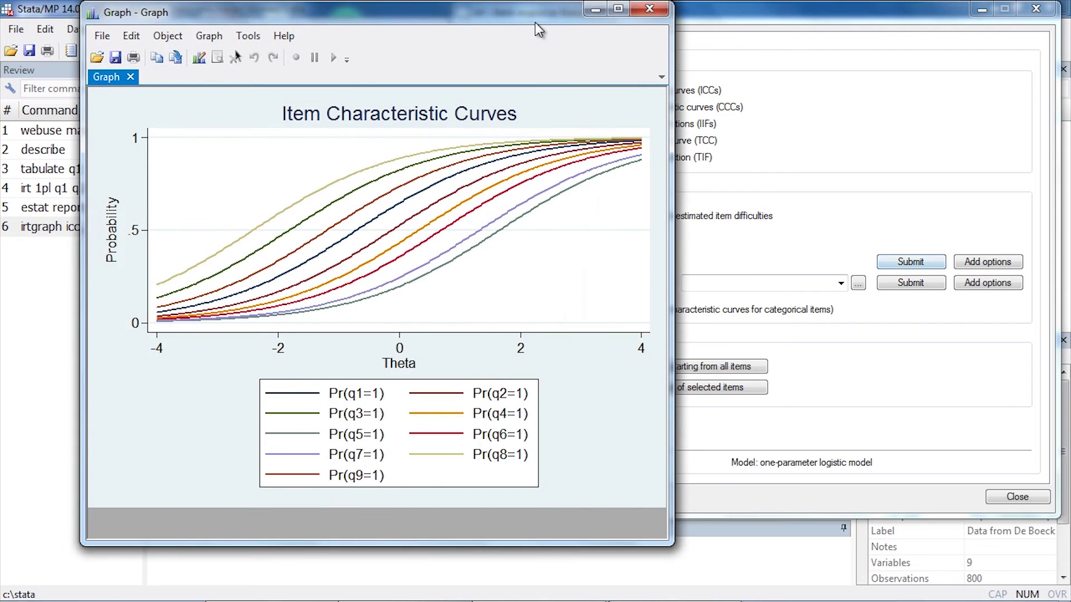
pyautogui.moveTo(474, 23); pyautogui.dragTo(466, 25)
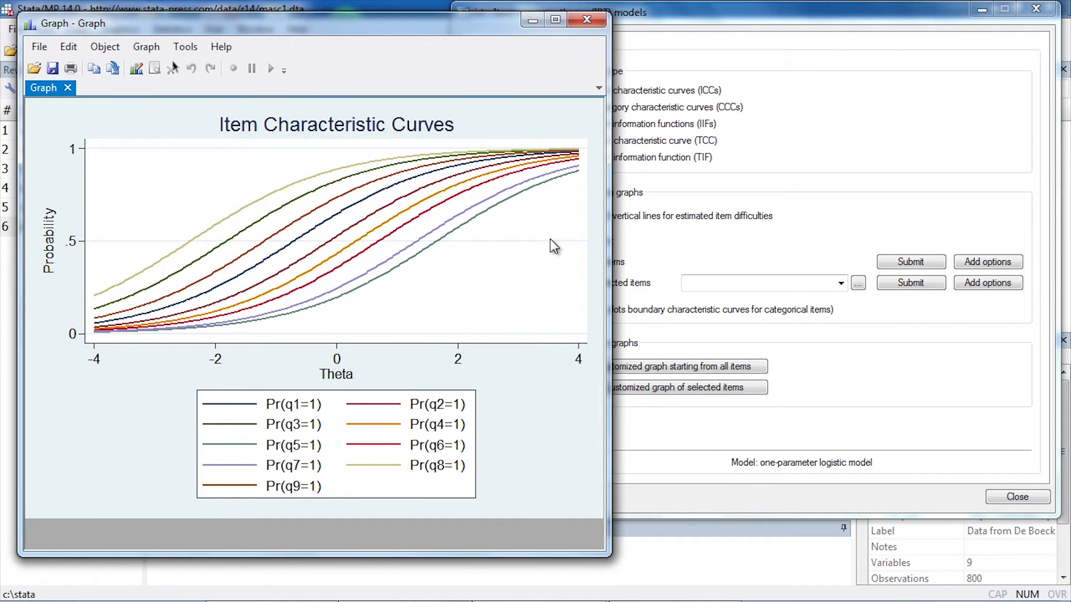
# - Graph the item characteristic curve for q1 alone from the Selected items list
pyautogui.click(886, 174)
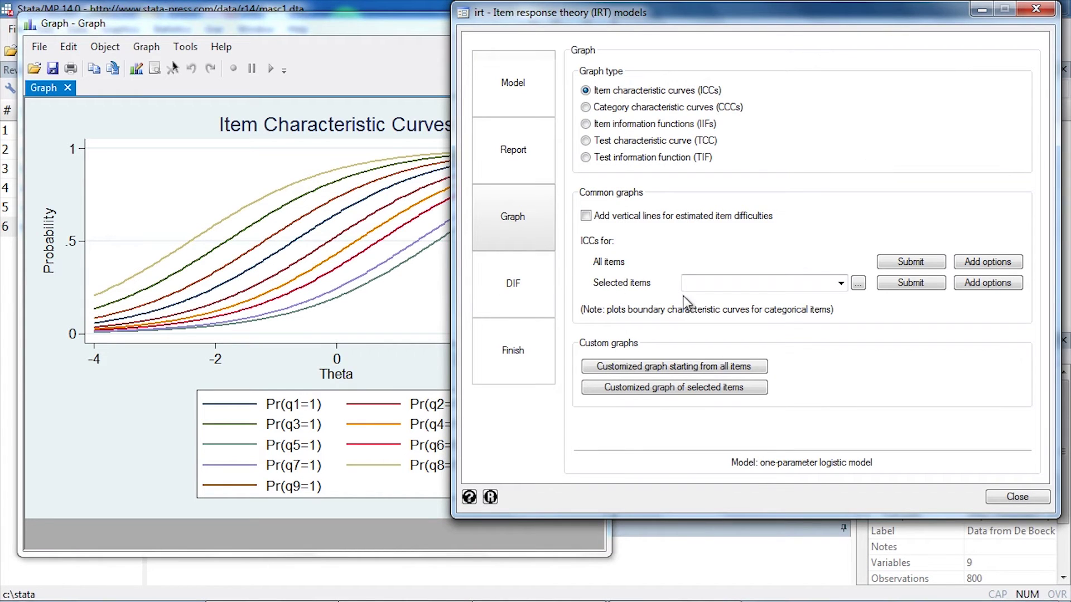
pyautogui.click(841, 284)
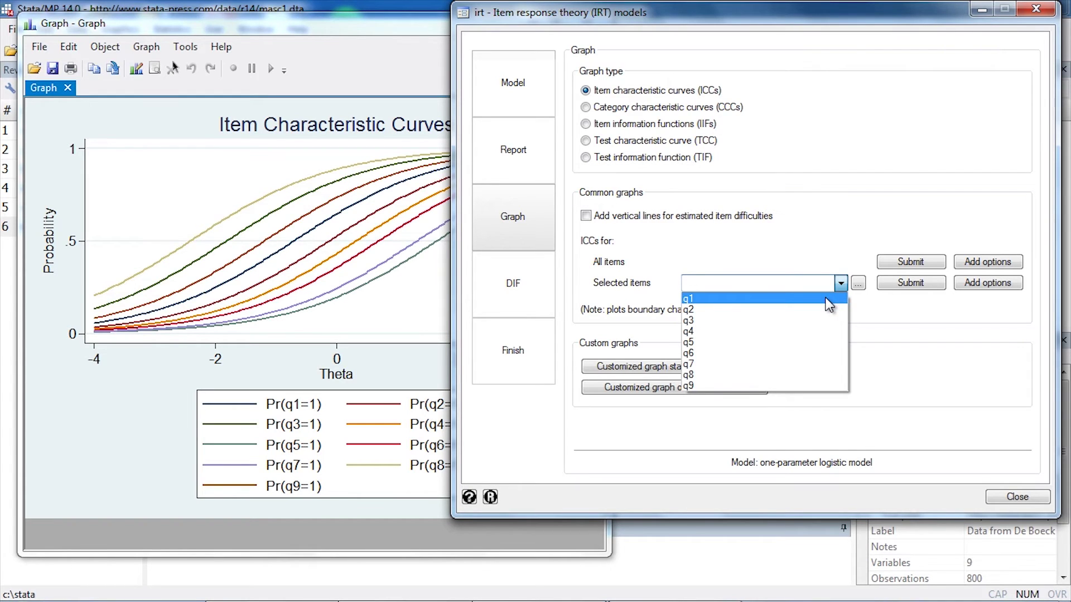
pyautogui.click(826, 300)
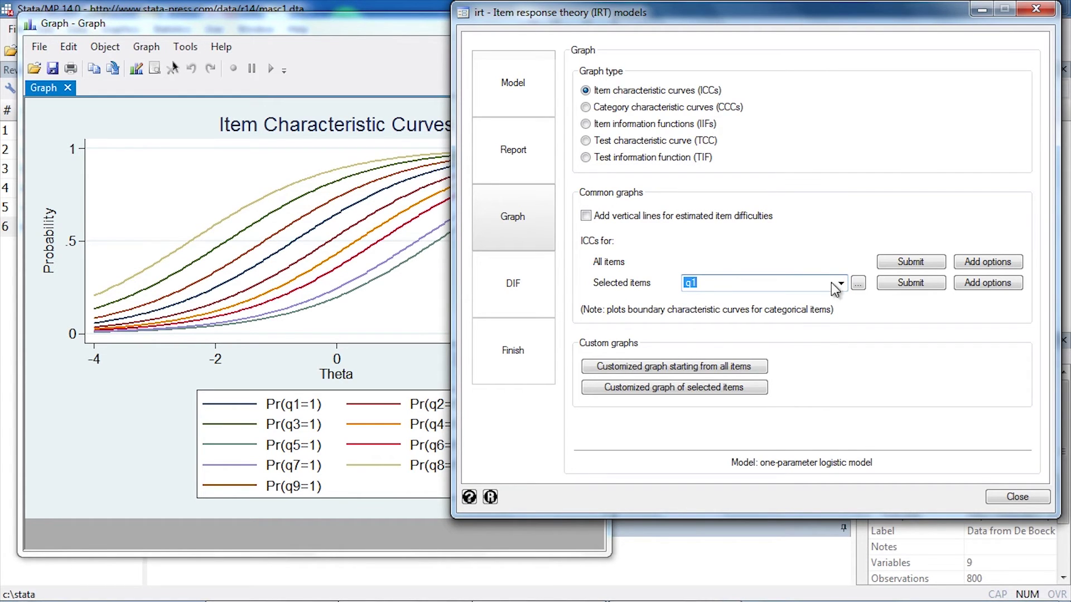
pyautogui.click(908, 283)
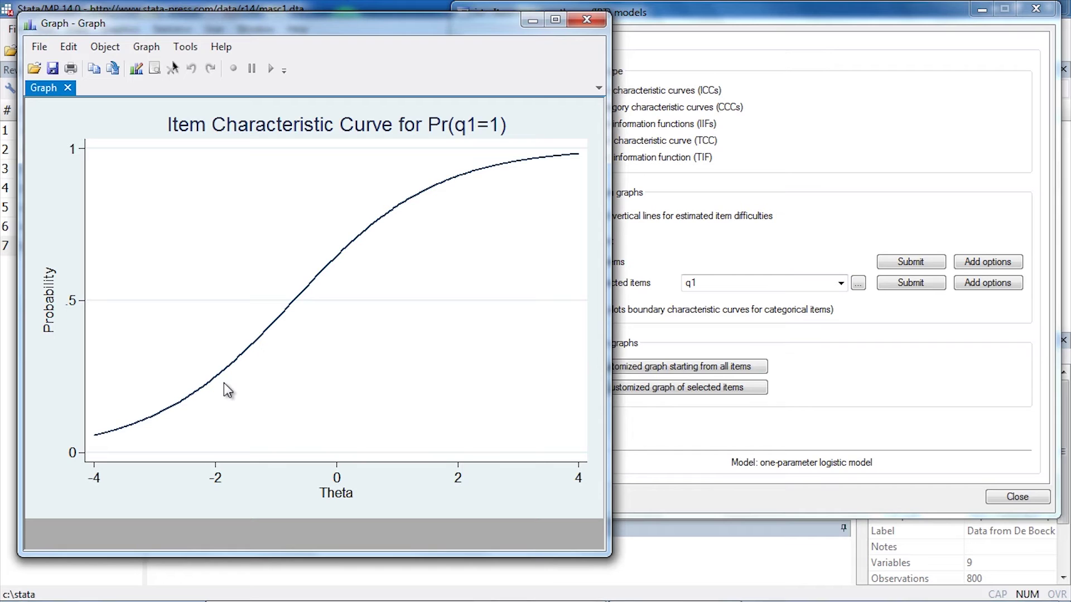
pyautogui.click(820, 189)
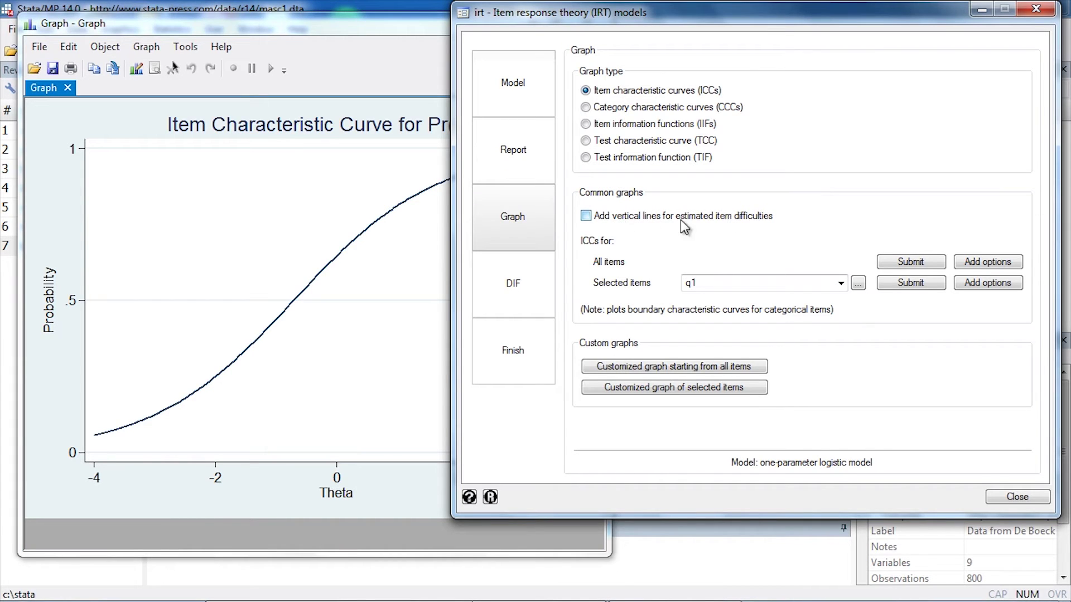
# - Redraw q1's ICC with a vertical line marking its estimated difficulty at −.707
pyautogui.click(586, 216)
pyautogui.click(898, 282)
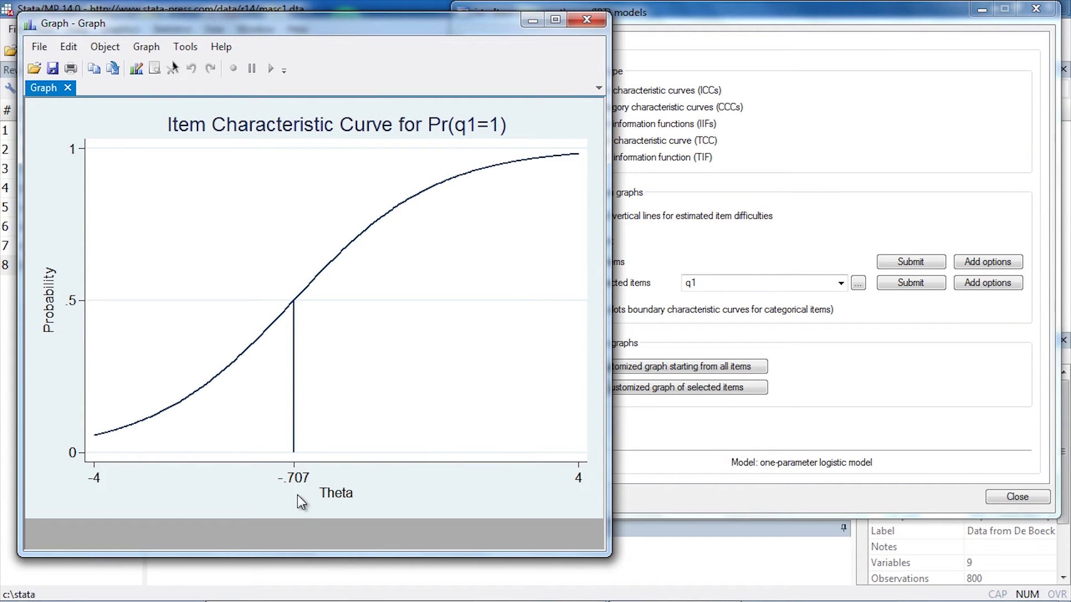
pyautogui.click(760, 235)
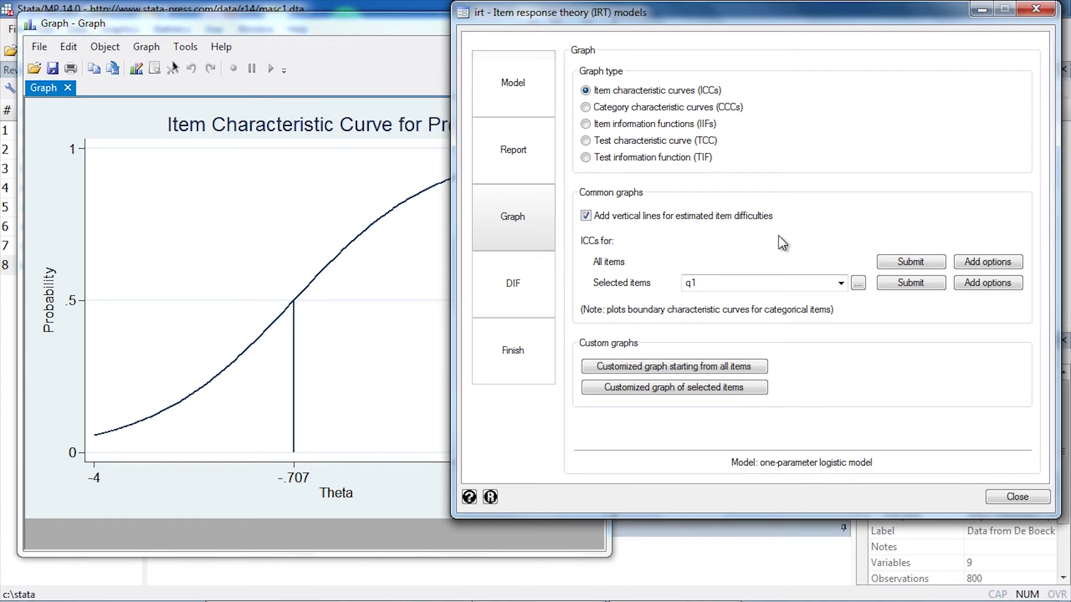
# - Plot ICCs for q1 and q5 with difficulty lines, then remove q5 from the items field
pyautogui.click(841, 282)
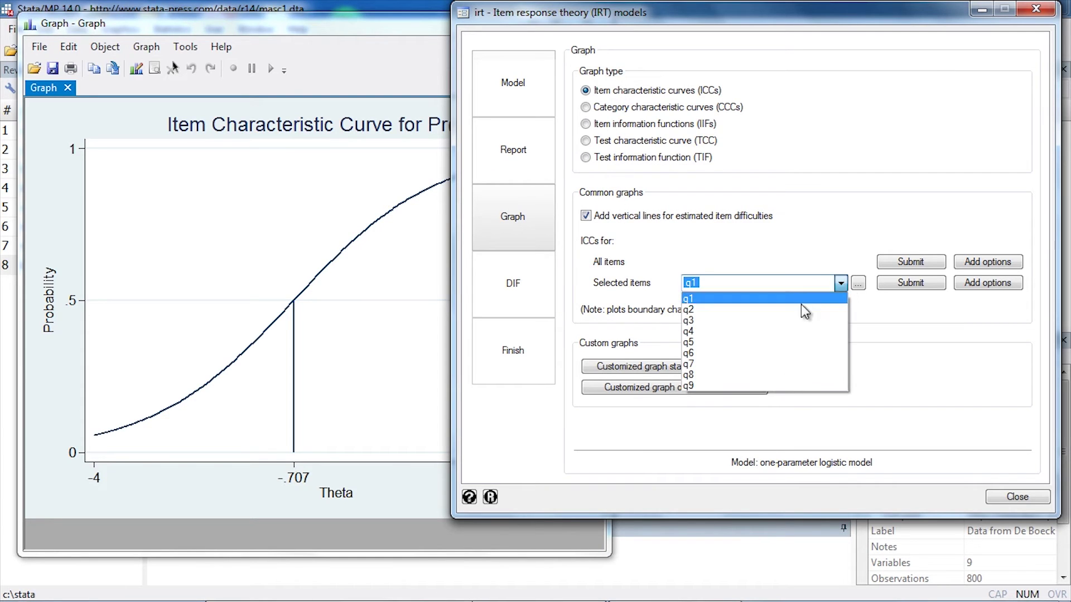
pyautogui.click(787, 341)
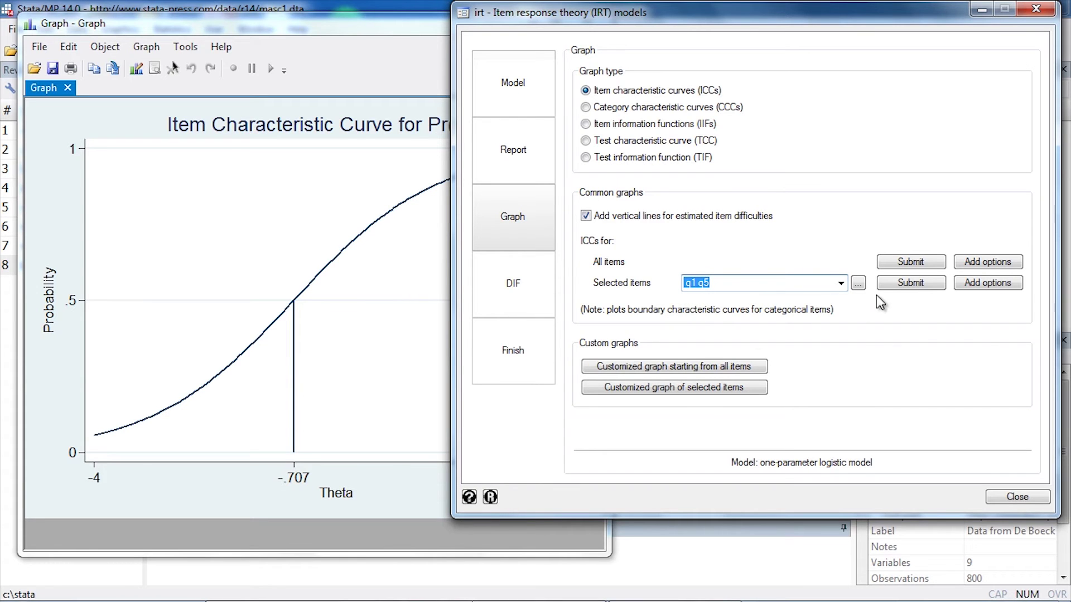
pyautogui.click(898, 287)
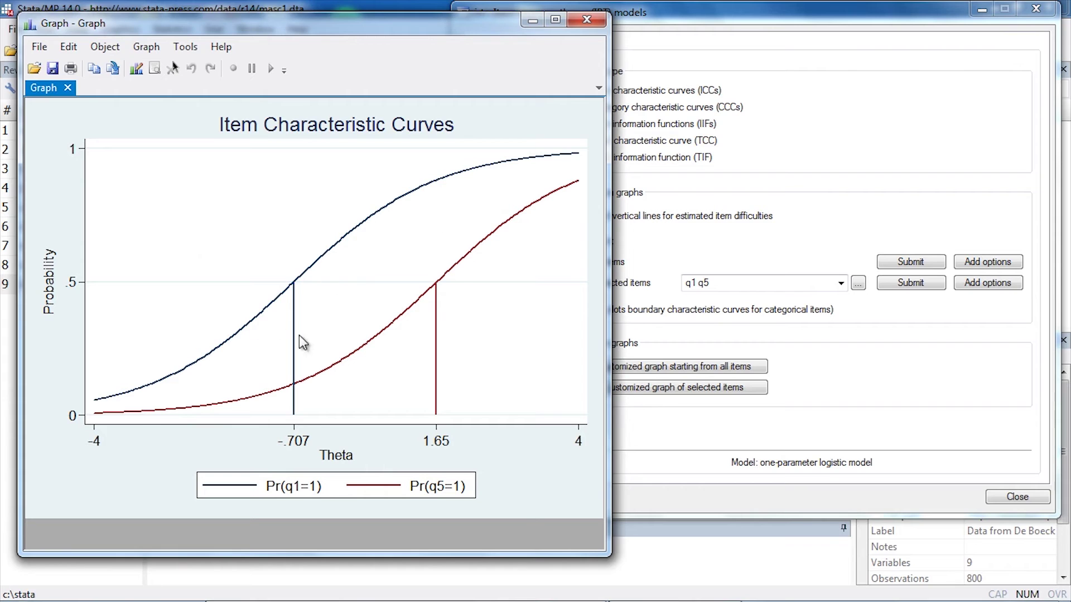
pyautogui.click(754, 229)
pyautogui.doubleClick(765, 283)
pyautogui.doubleClick(765, 282)
pyautogui.press('BackSpace')
pyautogui.press('BackSpace')
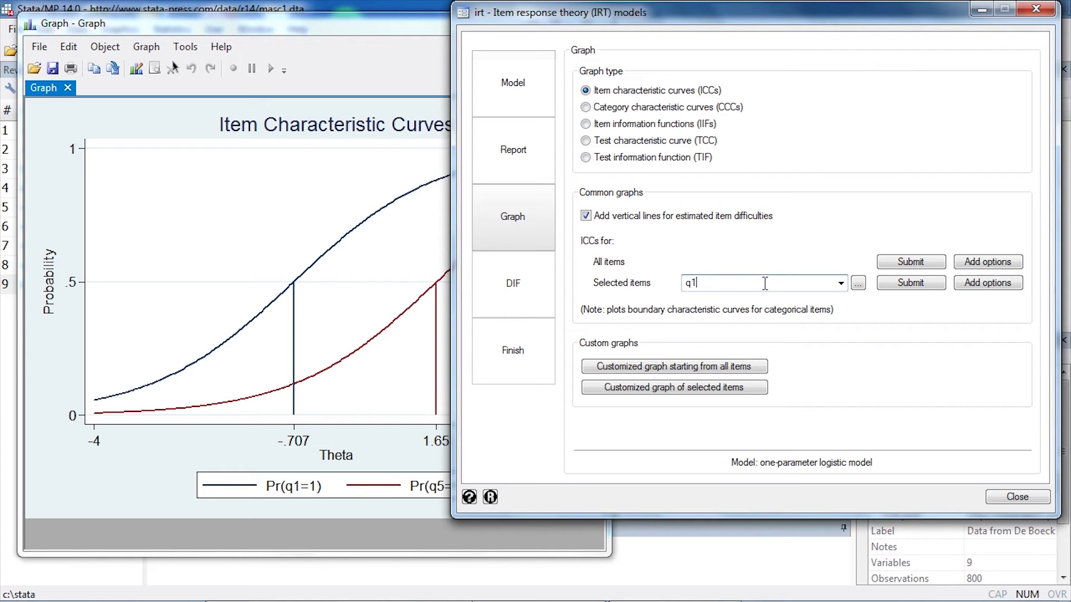
# - Graph q1's category characteristic curves showing Pr(q1=0) and Pr(q1=1)
pyautogui.click(587, 107)
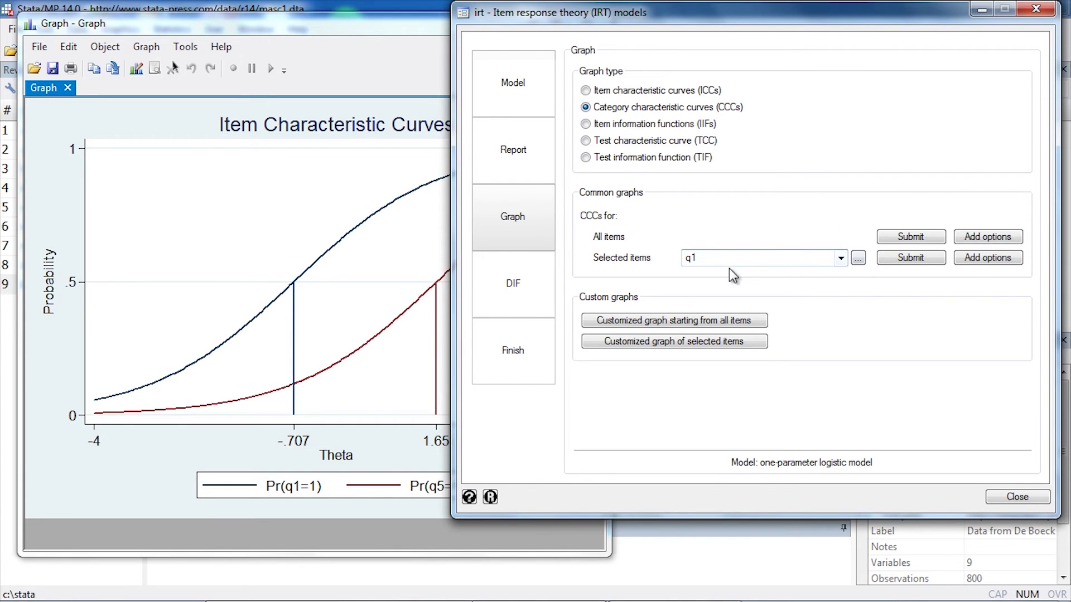
pyautogui.click(913, 258)
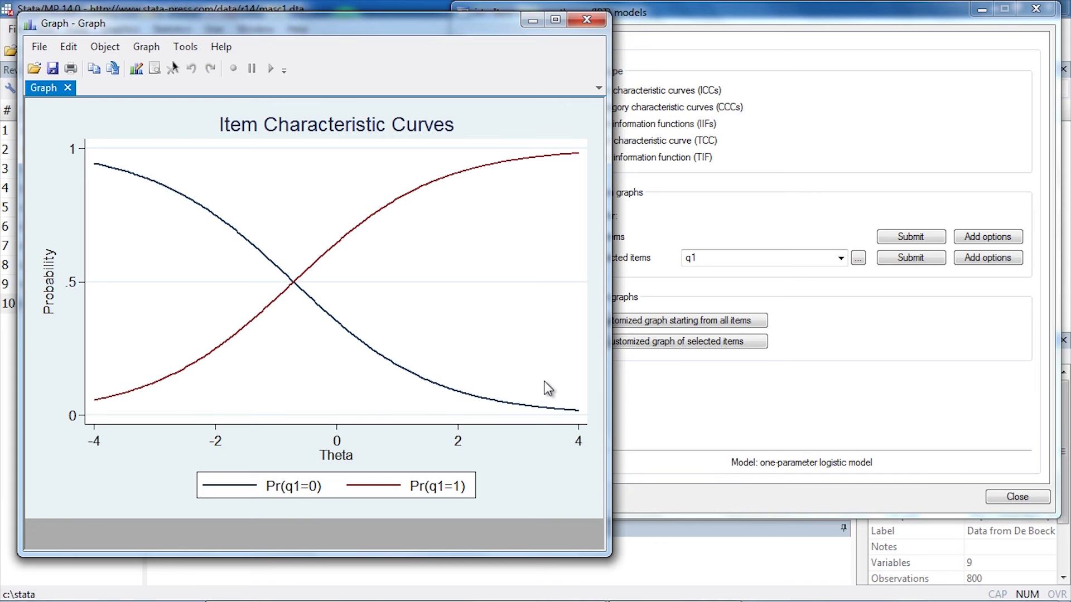
# - Close the CCC graph and plot q1's item information function
pyautogui.click(587, 21)
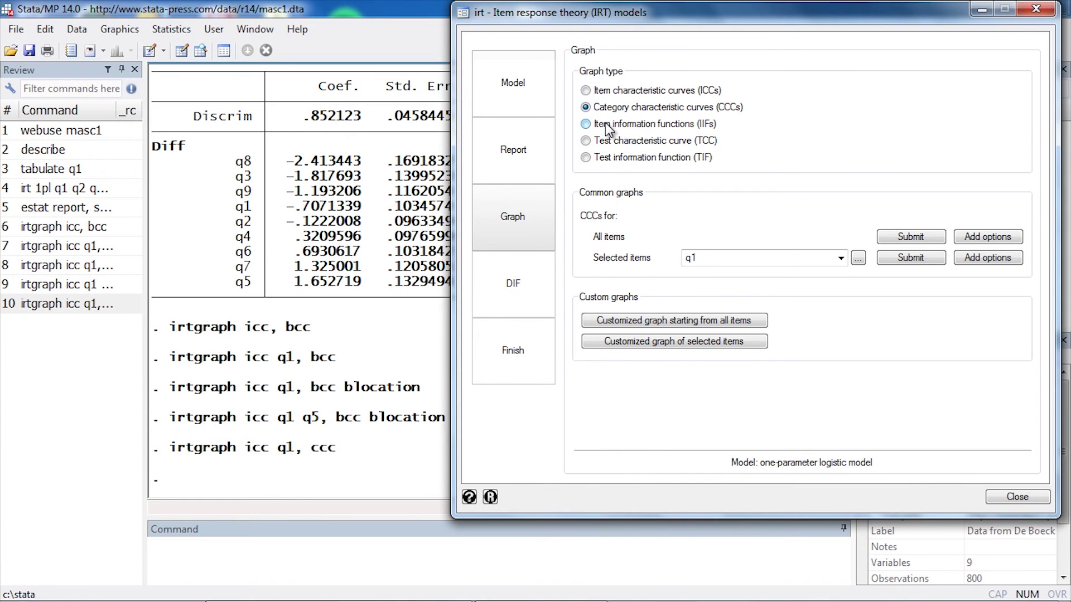
pyautogui.click(633, 126)
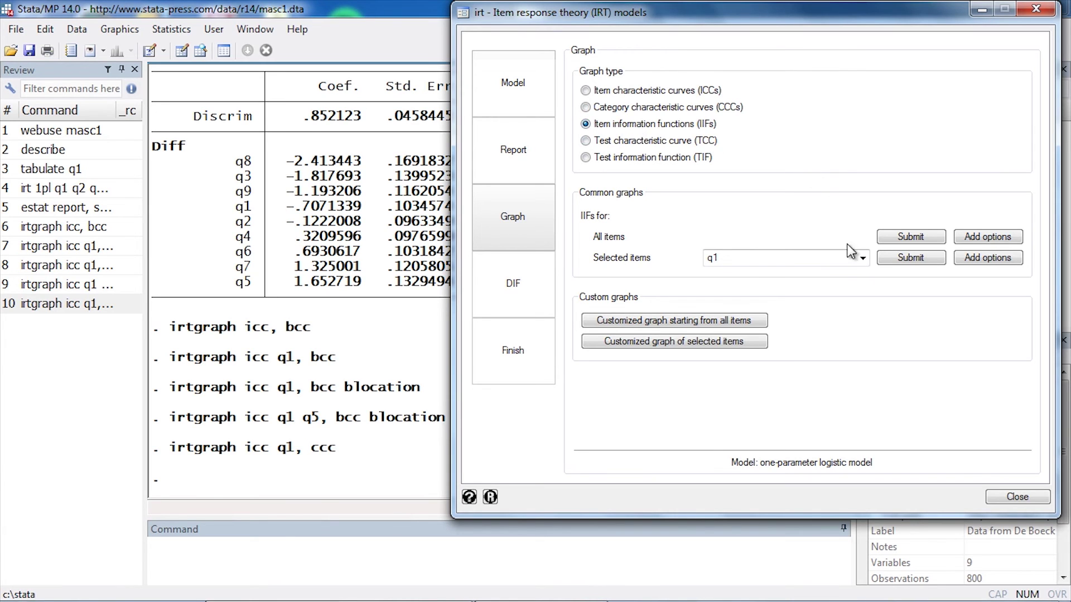
pyautogui.click(906, 260)
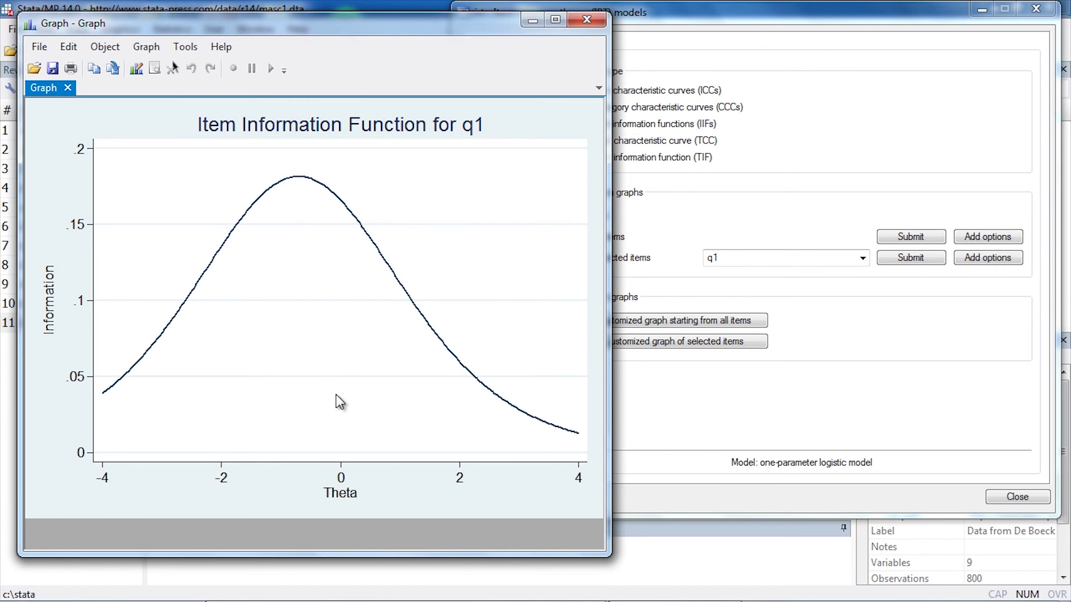
# - Plot the test information function (TIF) for items q1–q9 from the IRT graphs dialog
pyautogui.click(790, 116)
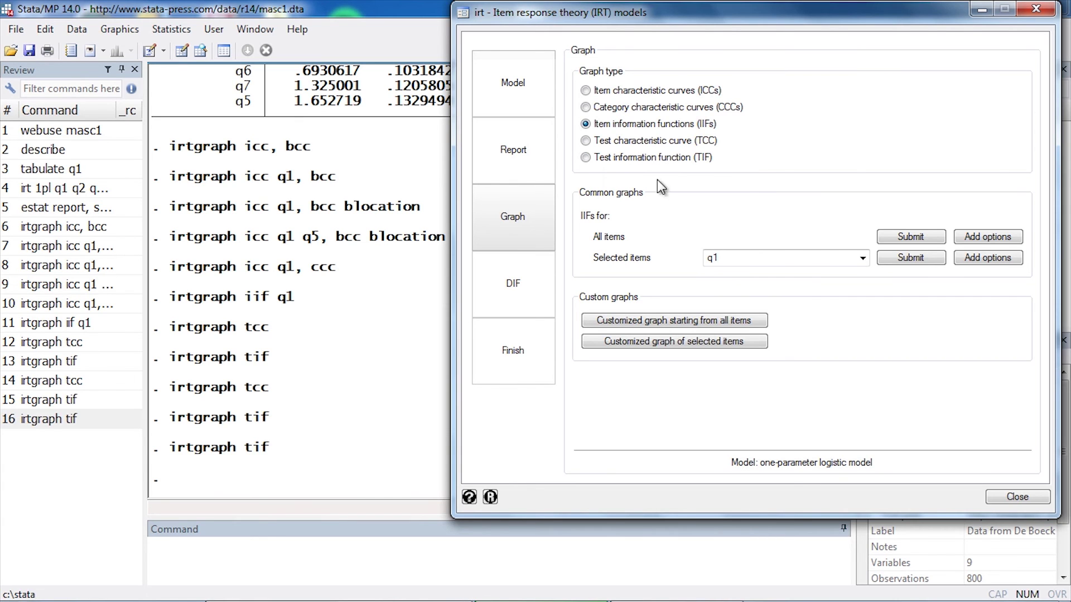
pyautogui.click(621, 158)
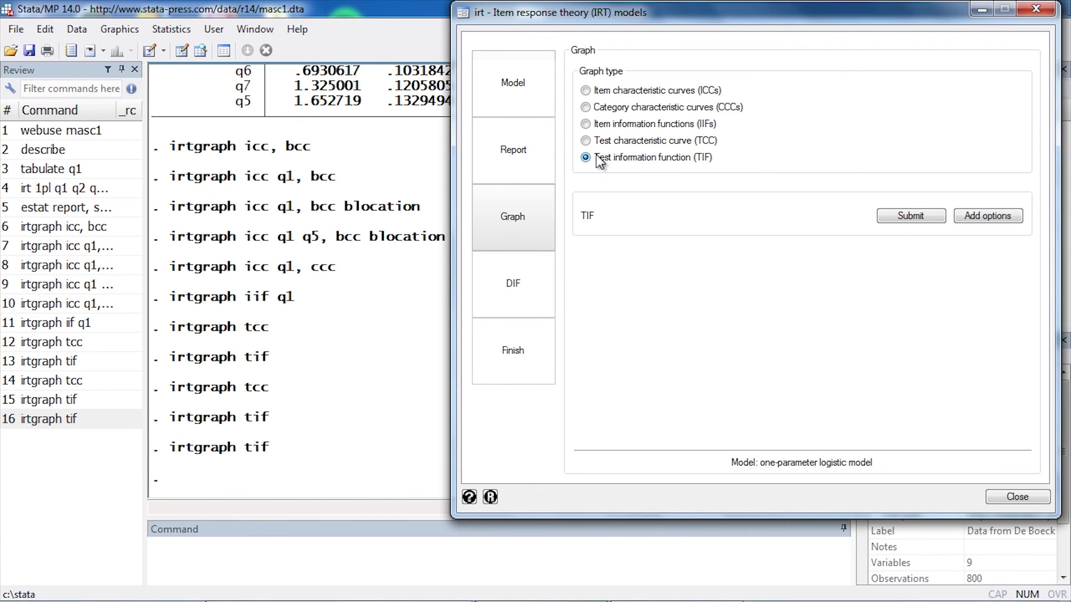
pyautogui.click(901, 217)
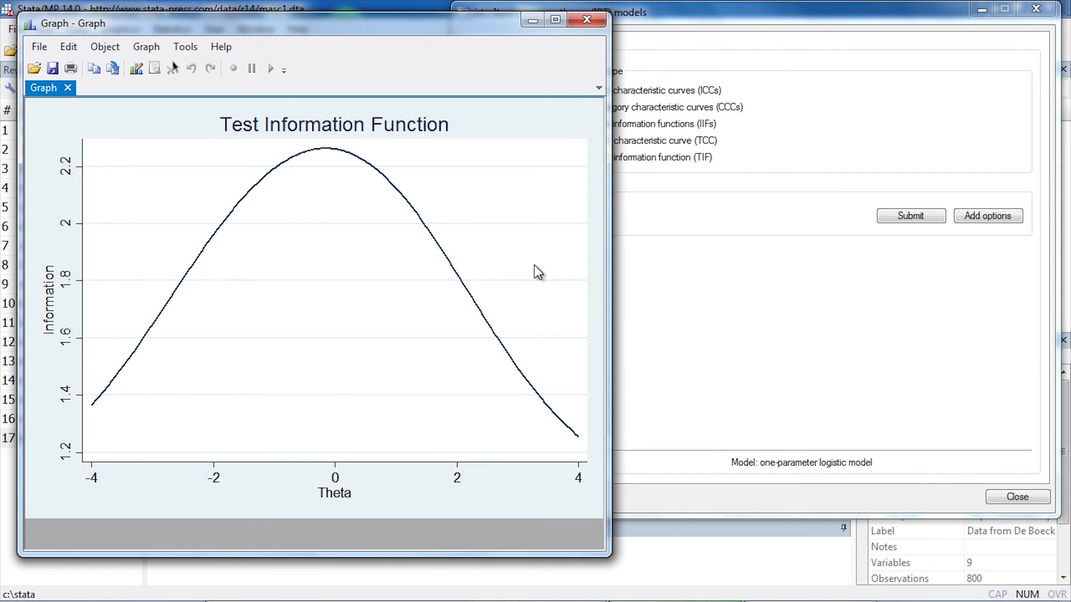
# - Replace the TIF graph with the test characteristic curve (TCC), then close that graph
pyautogui.click(587, 20)
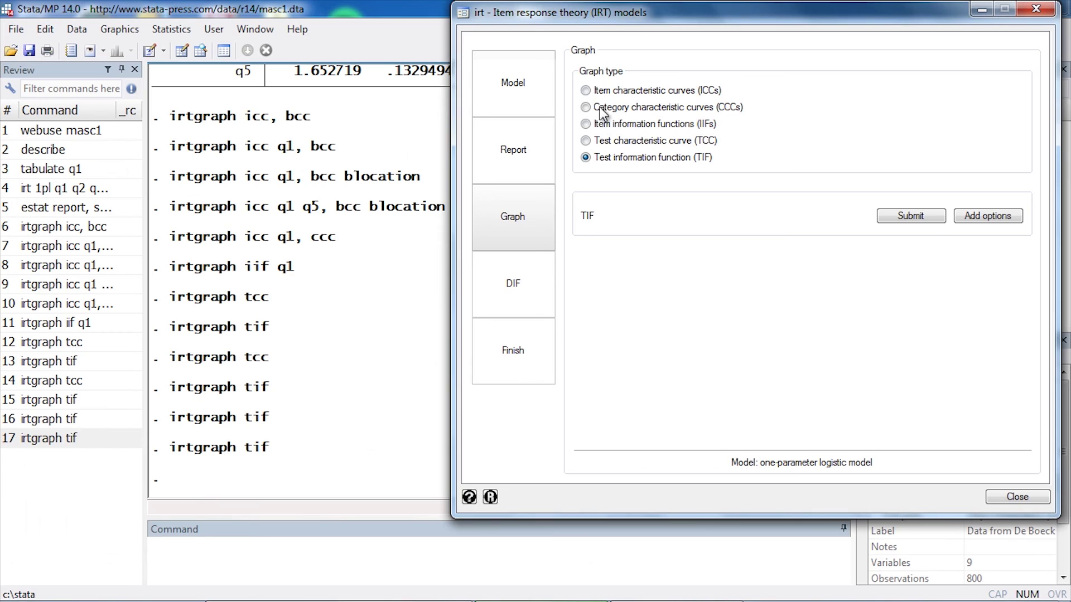
pyautogui.click(630, 141)
pyautogui.click(909, 216)
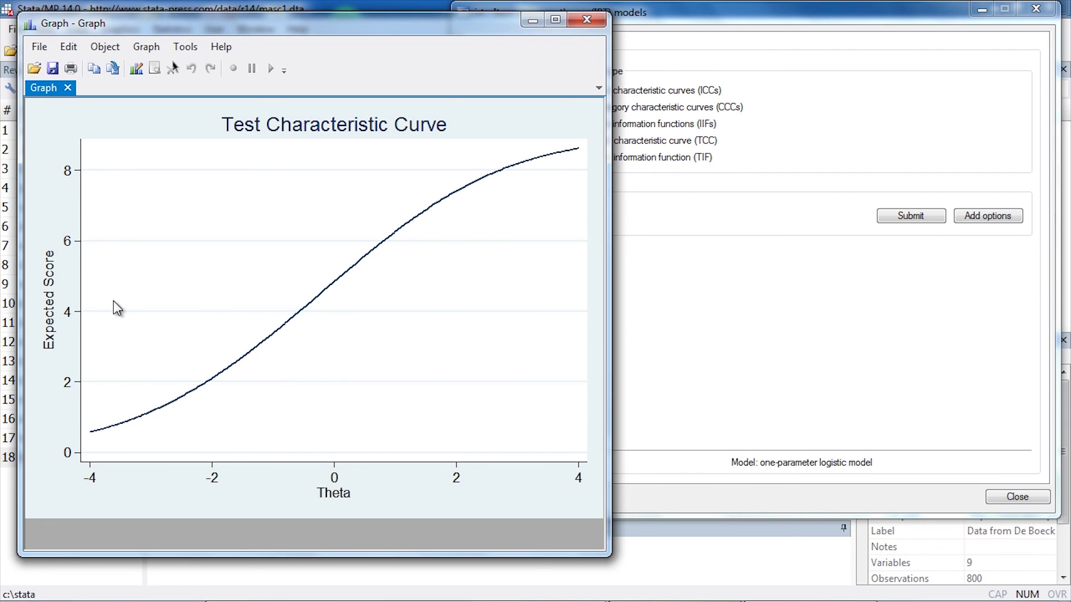
pyautogui.click(586, 19)
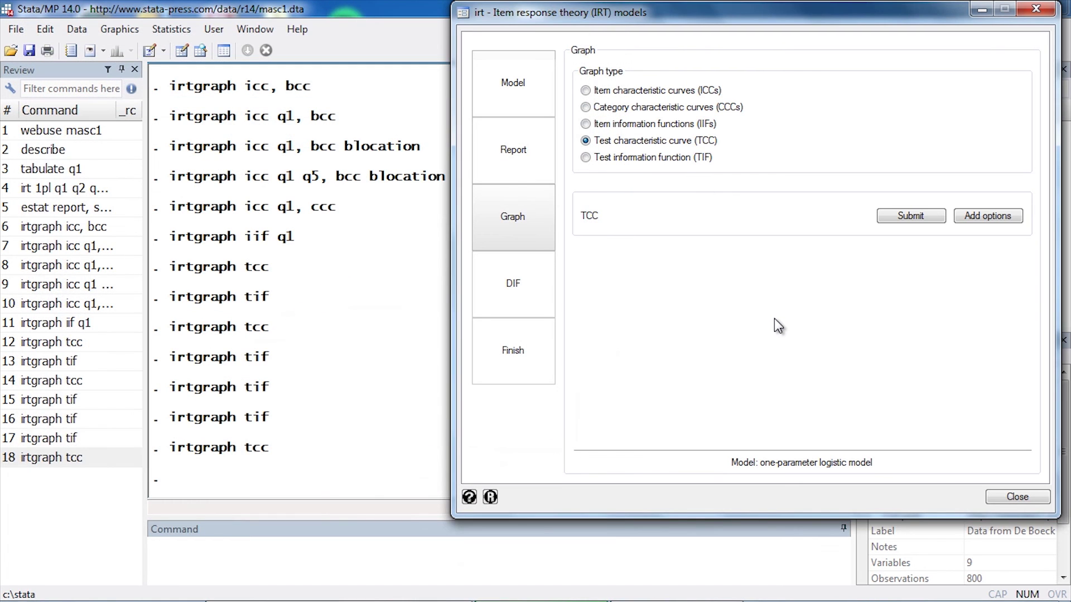